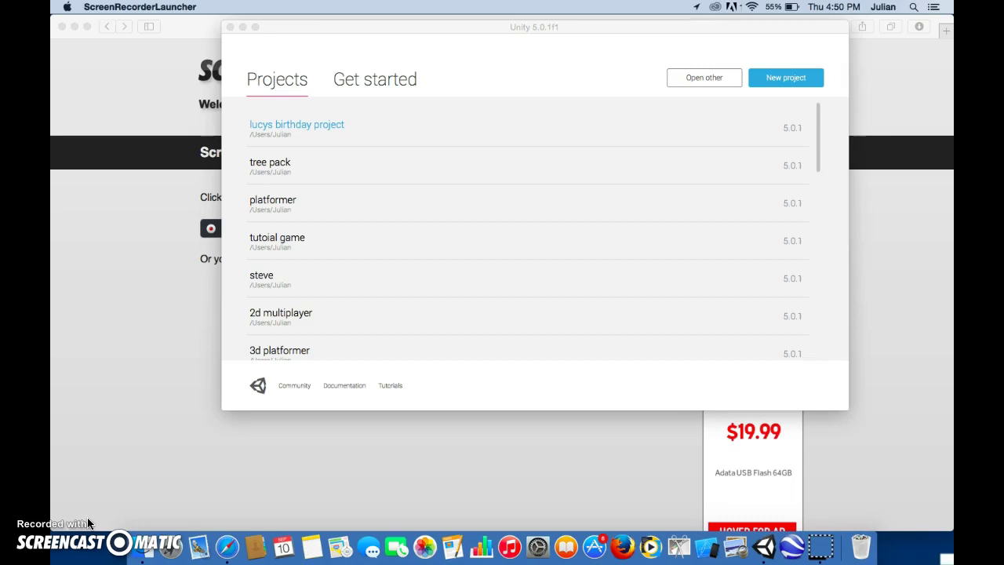
Start a new project and name it "Tutorial platformer".
left_click(799, 82)
left_click(785, 78)
left_click(399, 206)
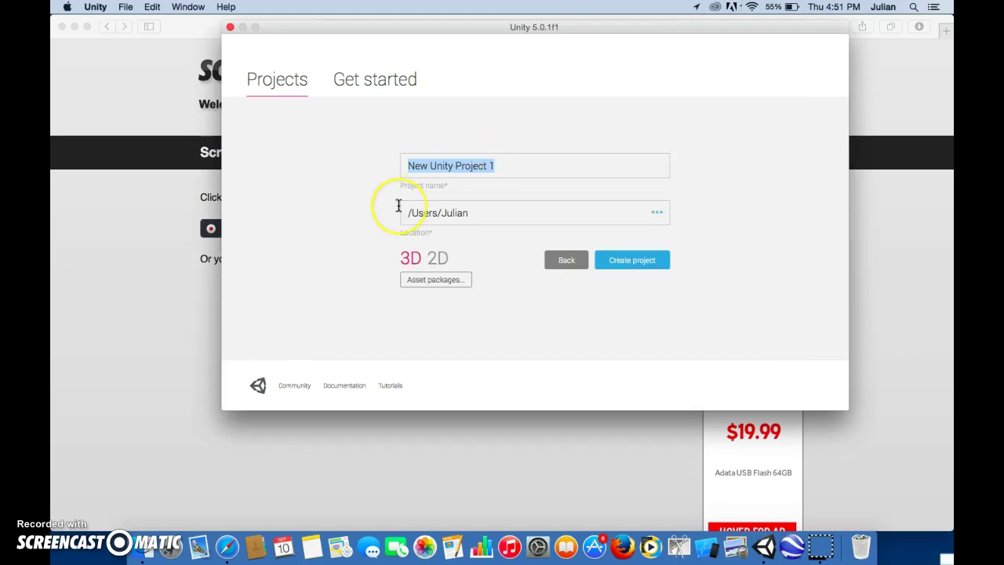
key("BackSpace")
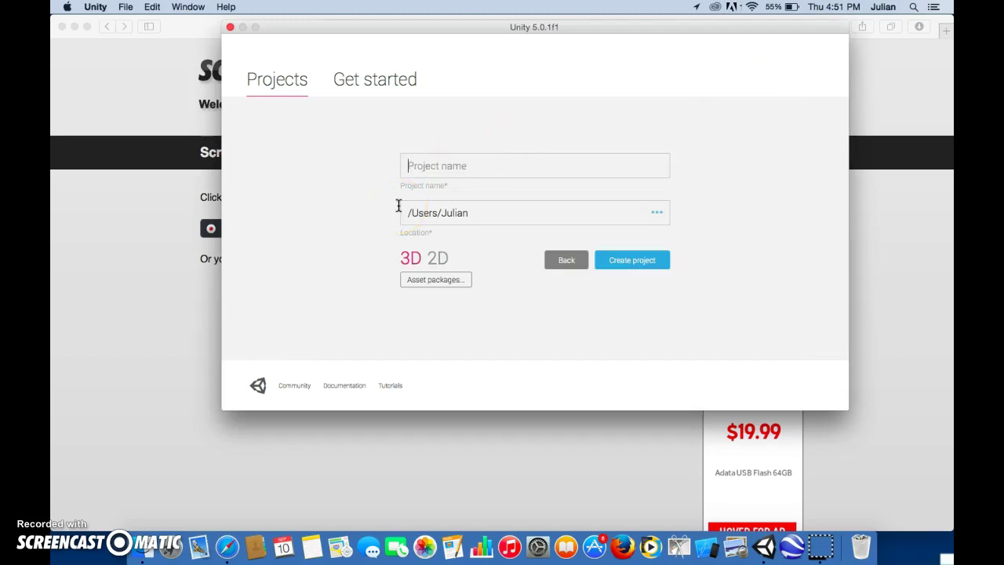
type("Tutorial platformer")
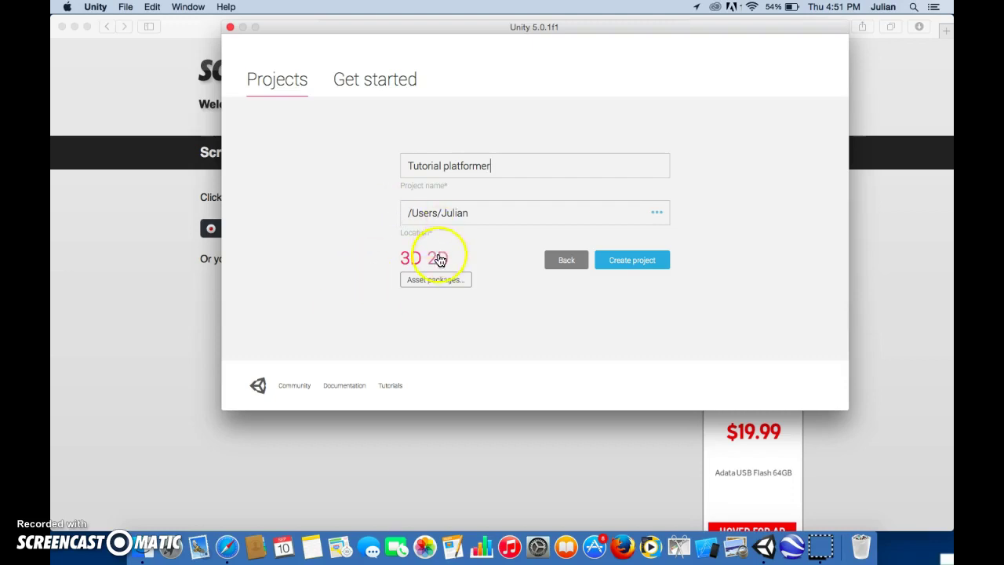
Include the Characters asset package and create the 3D project.
left_click(460, 287)
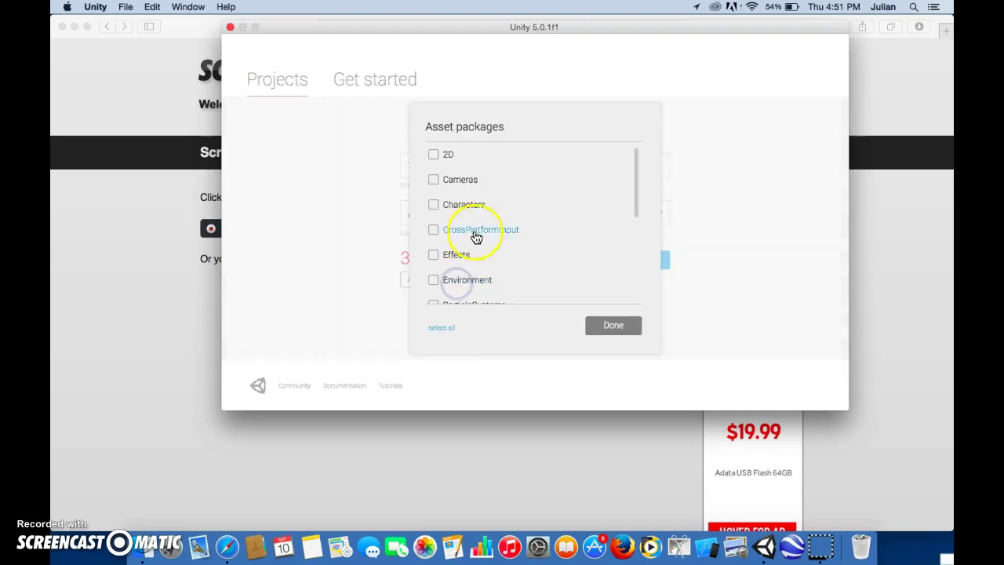
left_click(472, 207)
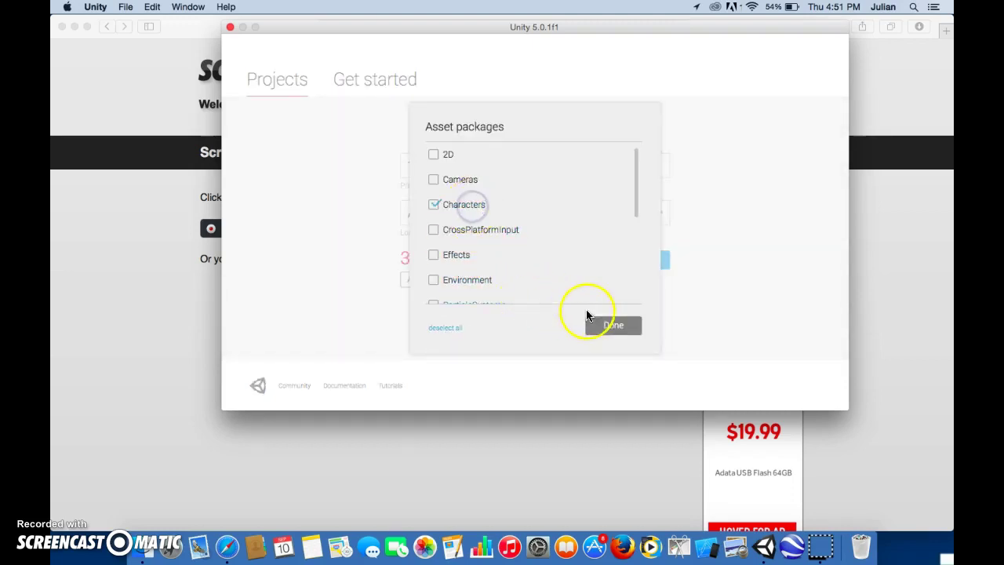
left_click(606, 325)
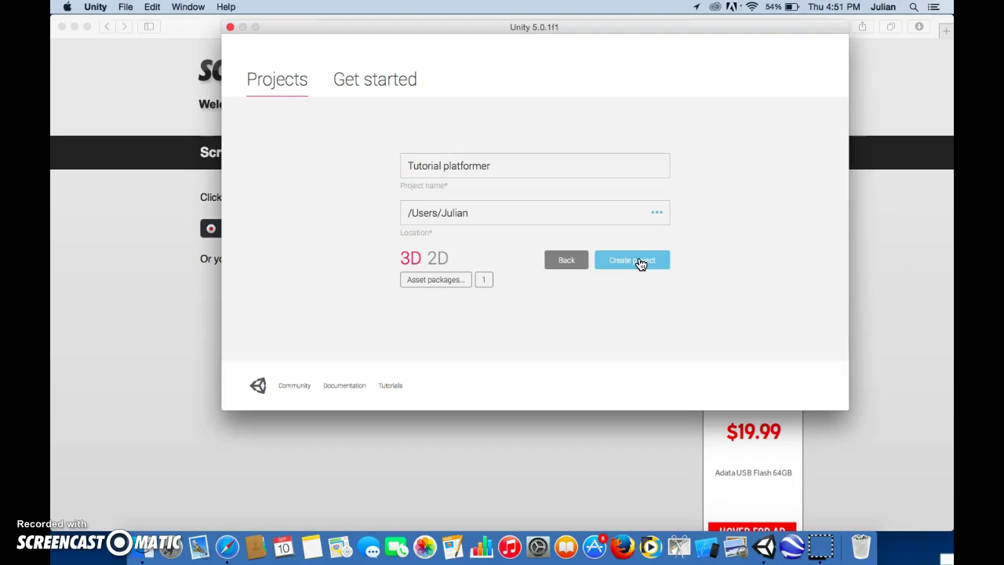
left_click(622, 264)
left_click(664, 261)
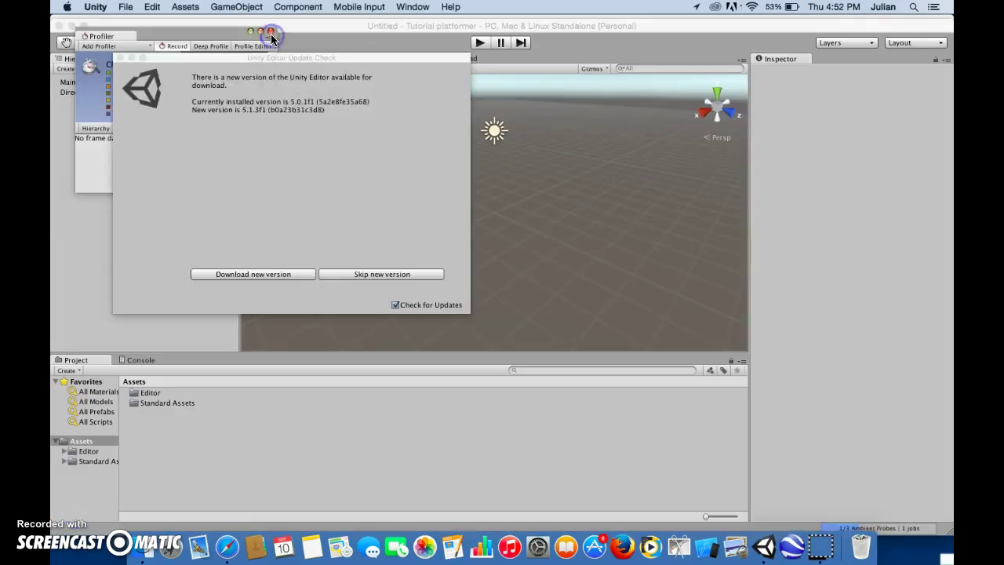
Close the Profiler and Unity Editor Update Check windows covering the editor.
left_click(271, 33)
left_click(270, 33)
left_click(272, 32)
left_click(273, 32)
left_click(269, 30)
left_click(155, 79)
left_click(120, 58)
left_click(163, 256)
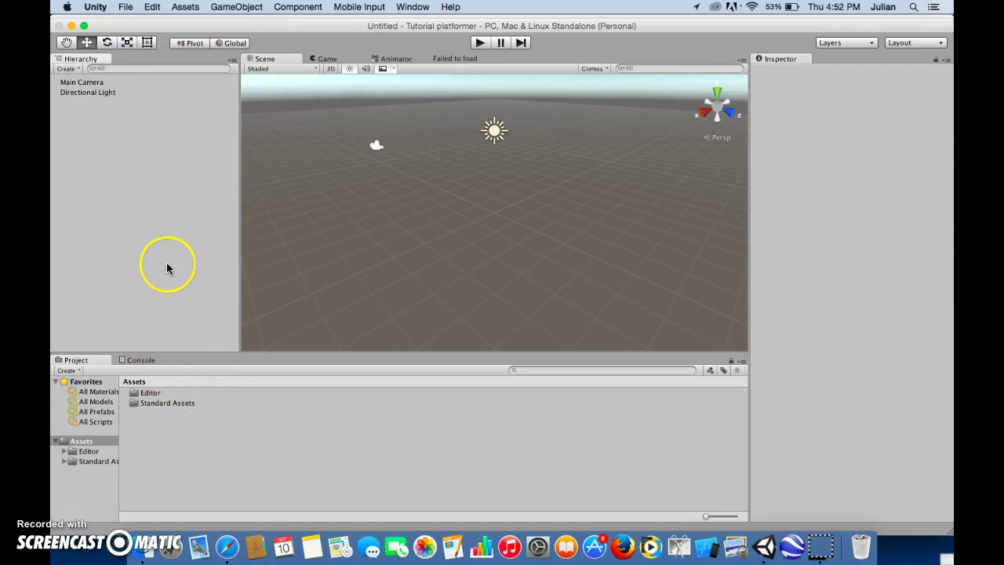
Add a 3D plane to the scene and rename it "ground".
right_click(206, 251)
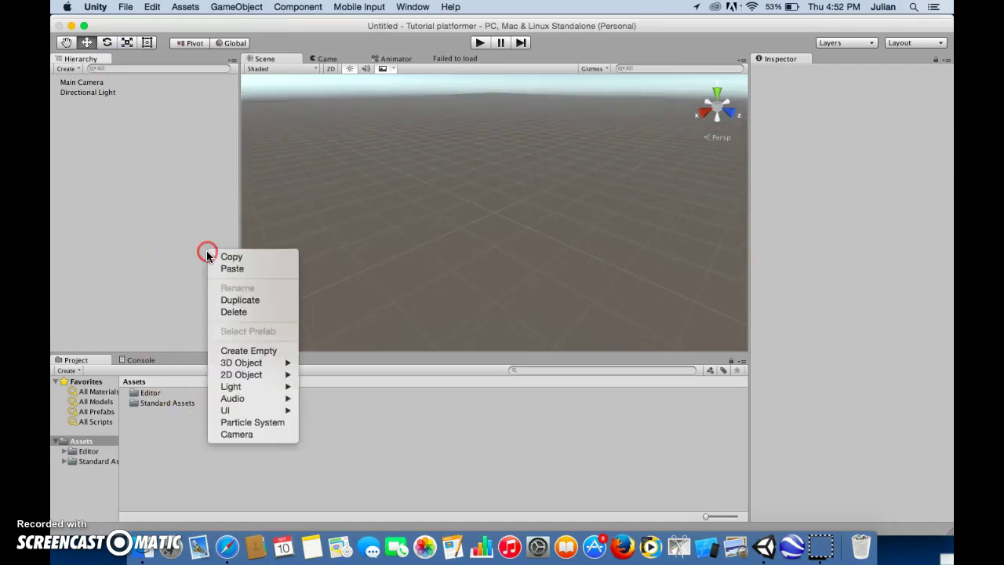
left_click(377, 244)
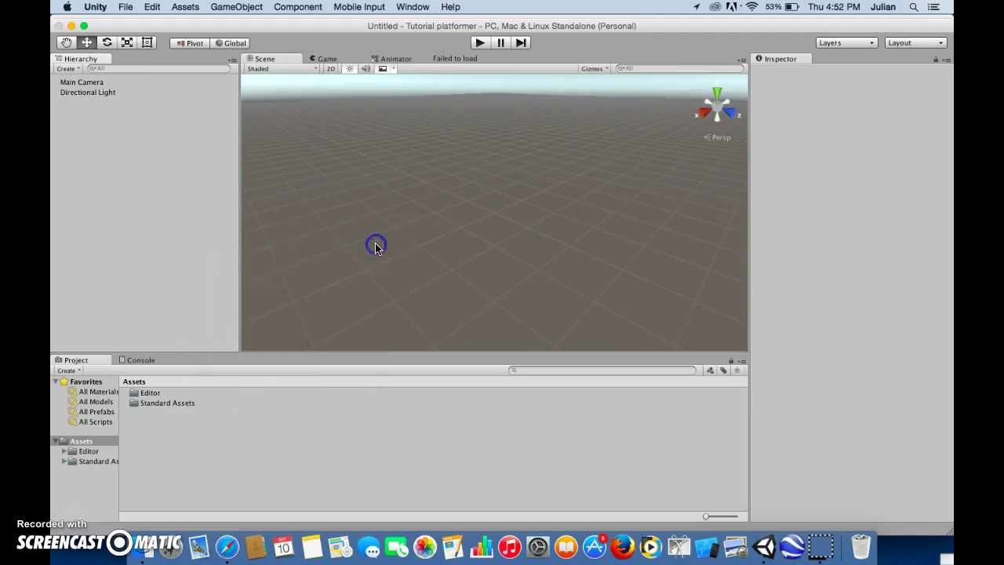
right_click(206, 222)
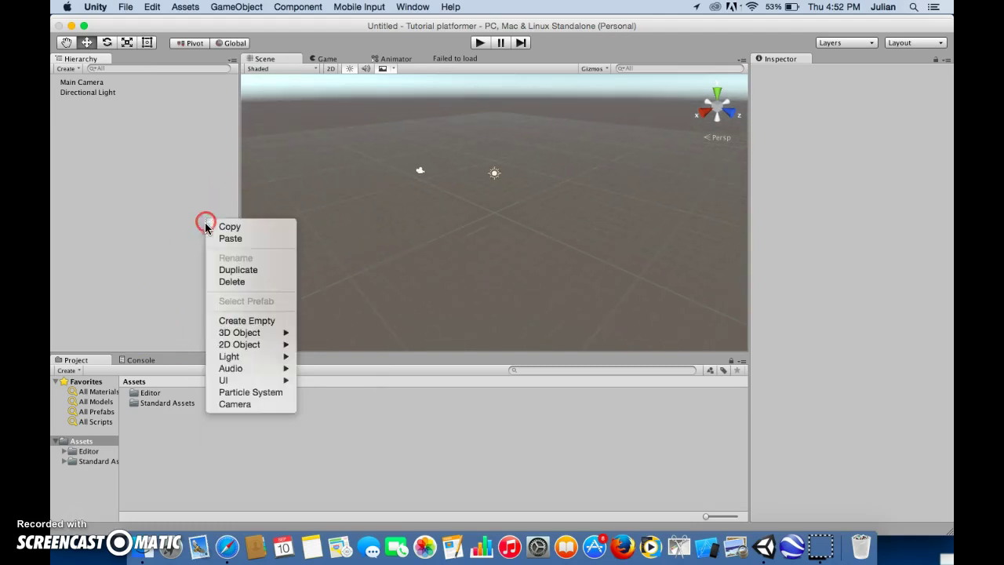
mouse_move(260, 336)
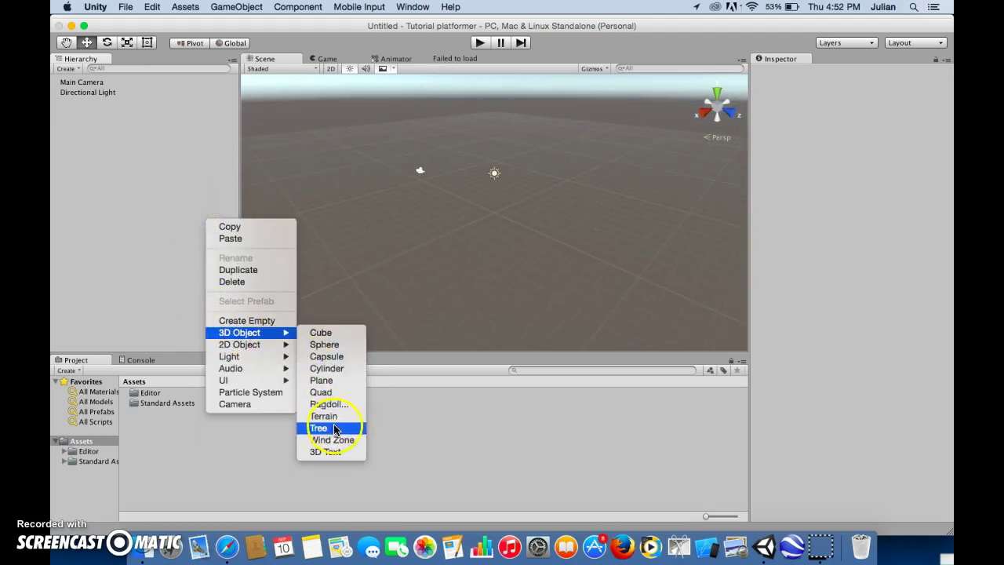
left_click(341, 379)
left_click(75, 102)
left_click_drag(76, 100, 248, 92)
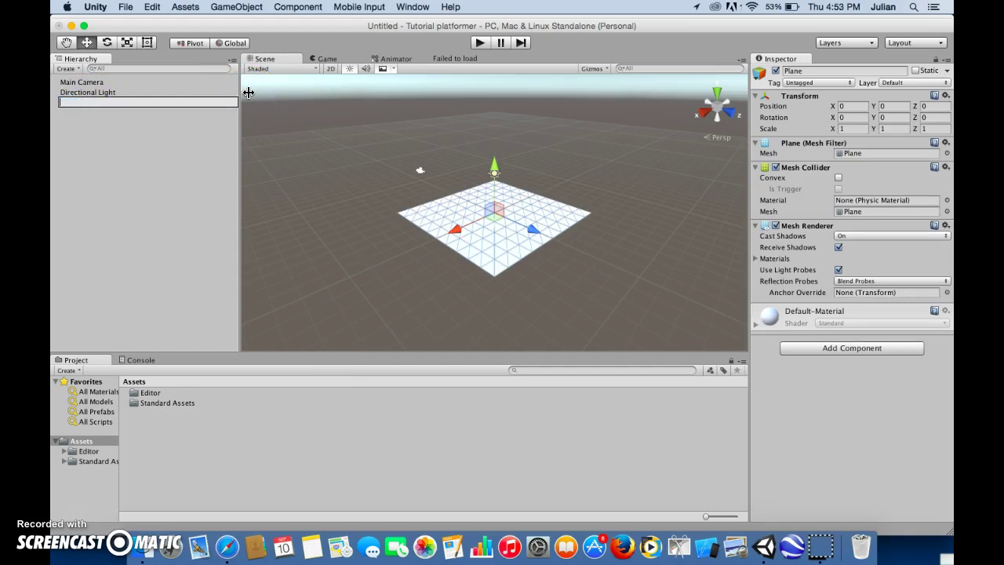
type("ground")
left_click(209, 105)
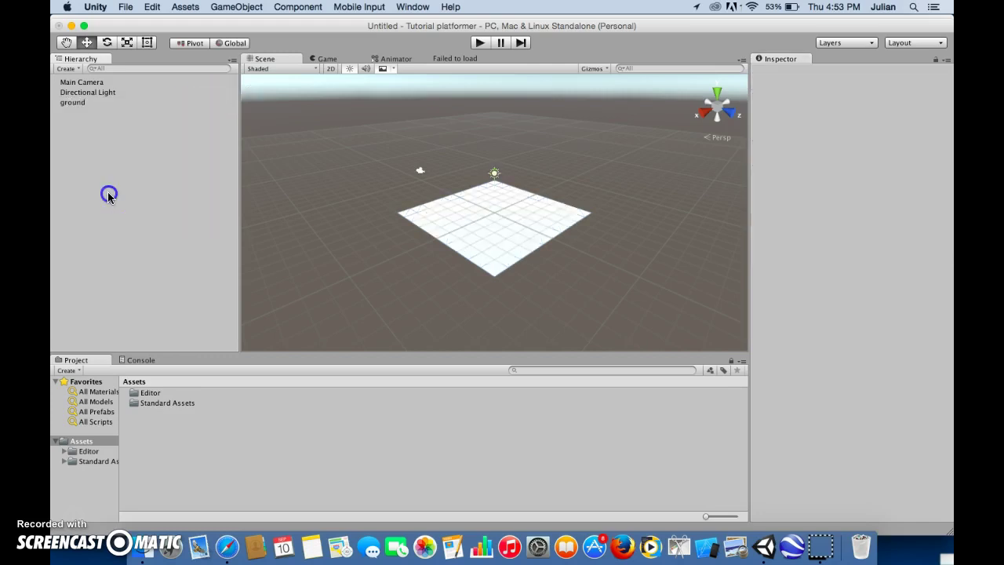
Create an empty object named "box" and make the ground plane its child.
right_click(108, 193)
left_click(150, 293)
left_click(72, 118)
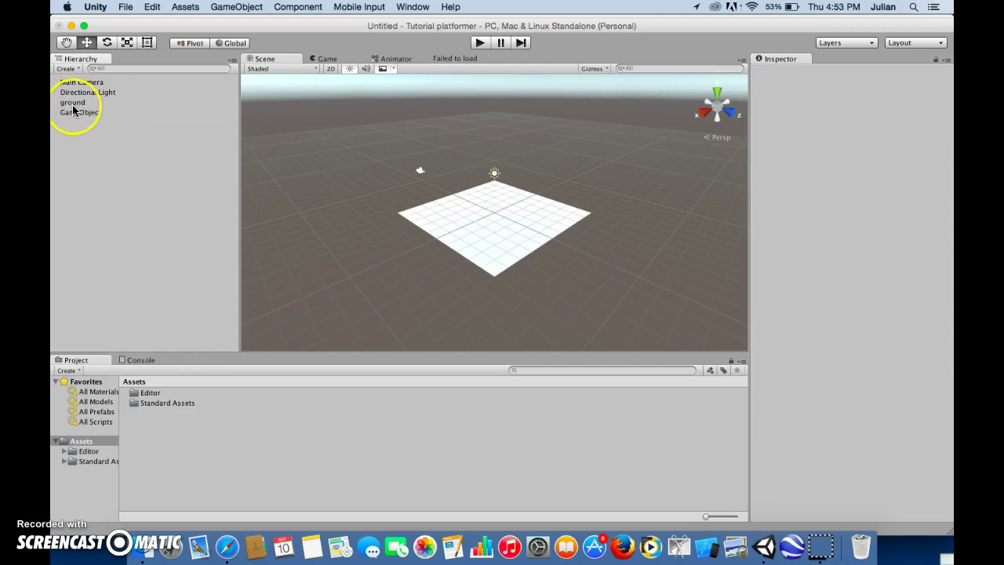
left_click(76, 114)
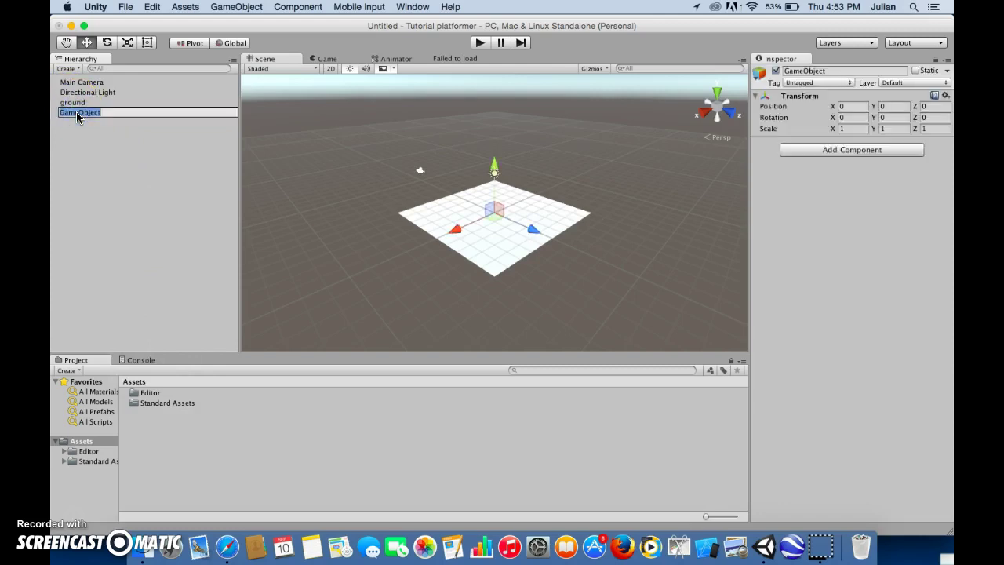
type("box")
left_click(77, 138)
left_click(69, 112)
left_click_drag(69, 102, 72, 110)
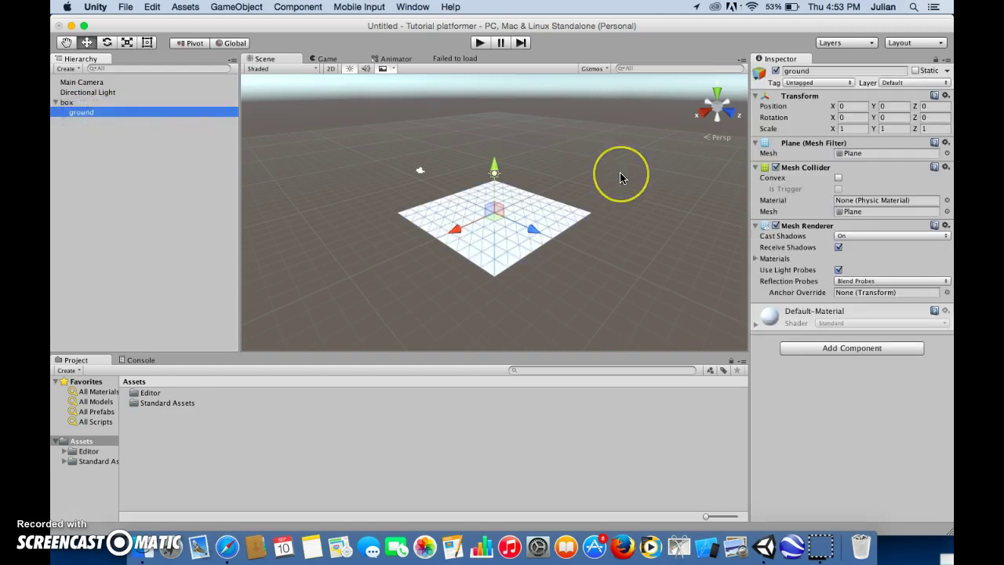
Set the ground plane's scale to 5 in X, 1 in Y and 5 in Z.
left_click(855, 128)
type("5")
left_click(882, 127)
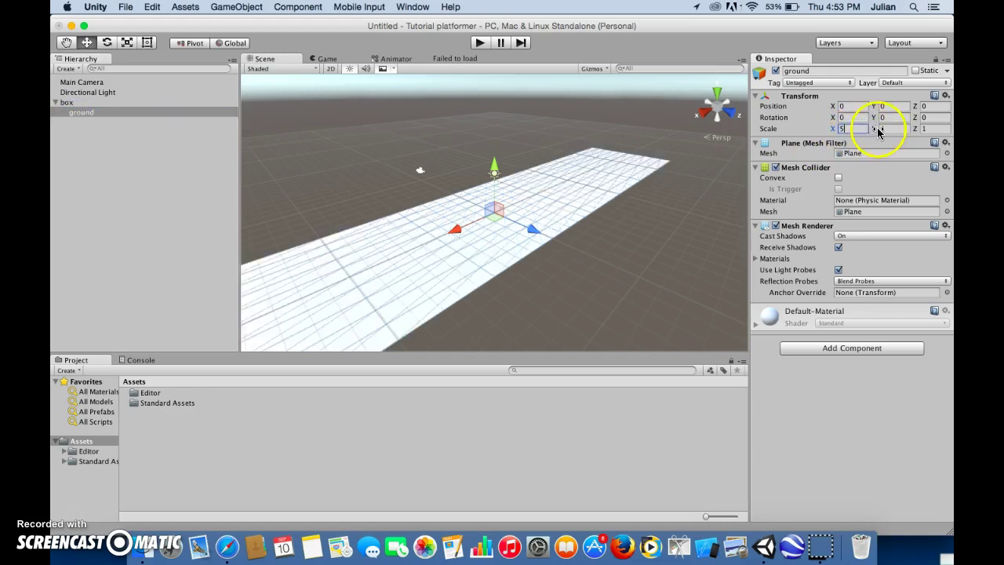
type("5")
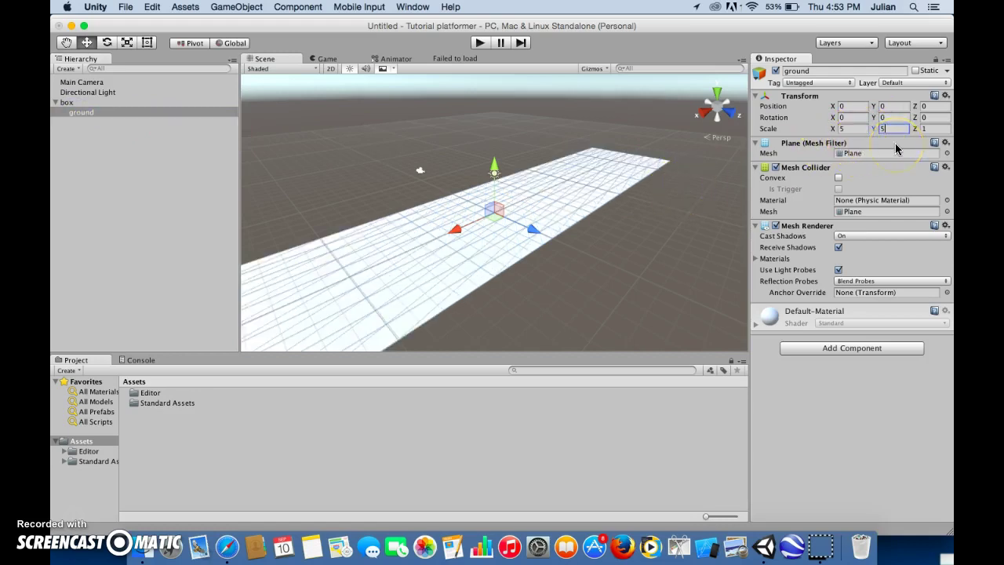
key("BackSpace")
left_click(937, 129)
type("5")
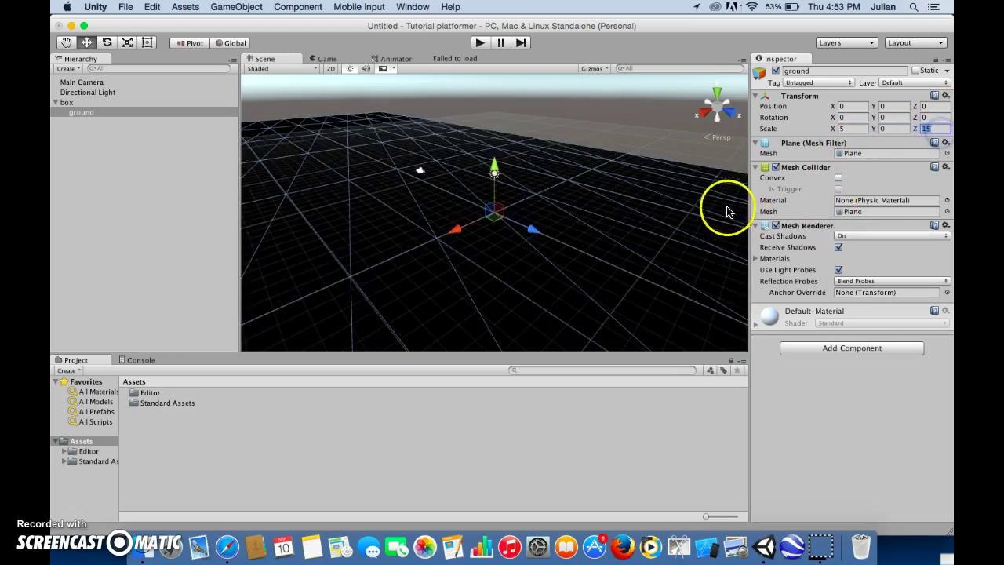
left_click(884, 129)
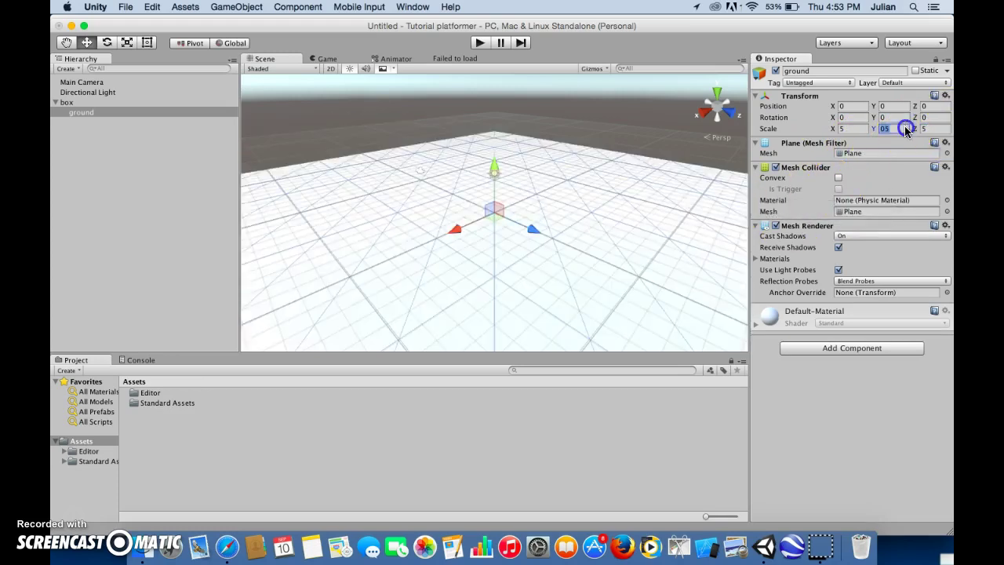
scroll(682, 192, "down", 3)
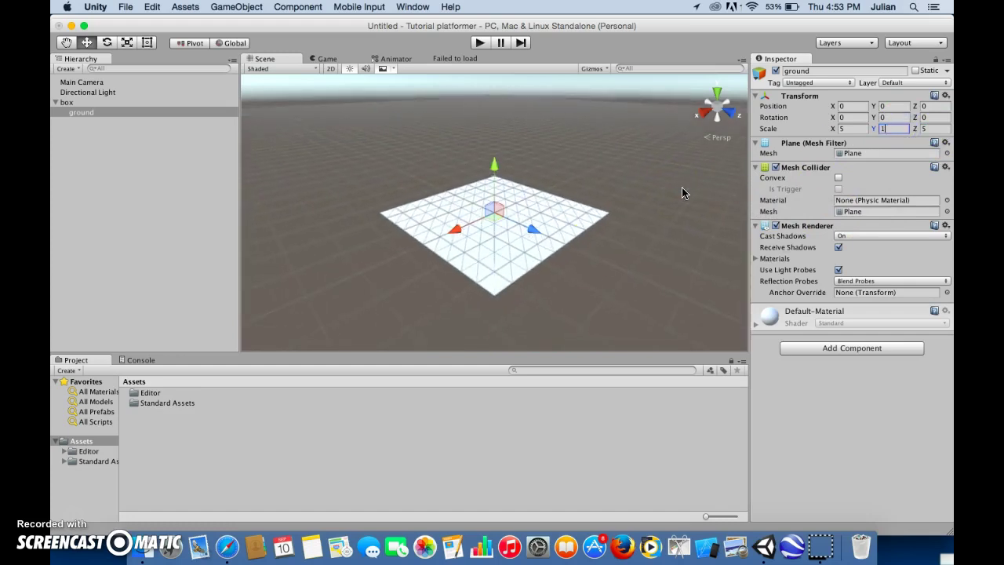
left_click(578, 248)
scroll(578, 248, "up", 10)
scroll(578, 247, "down", 10)
left_click(410, 272)
Add the FPSController prefab from the Standard Assets FirstPersonCharacter prefabs to the scene hierarchy.
left_click(218, 367)
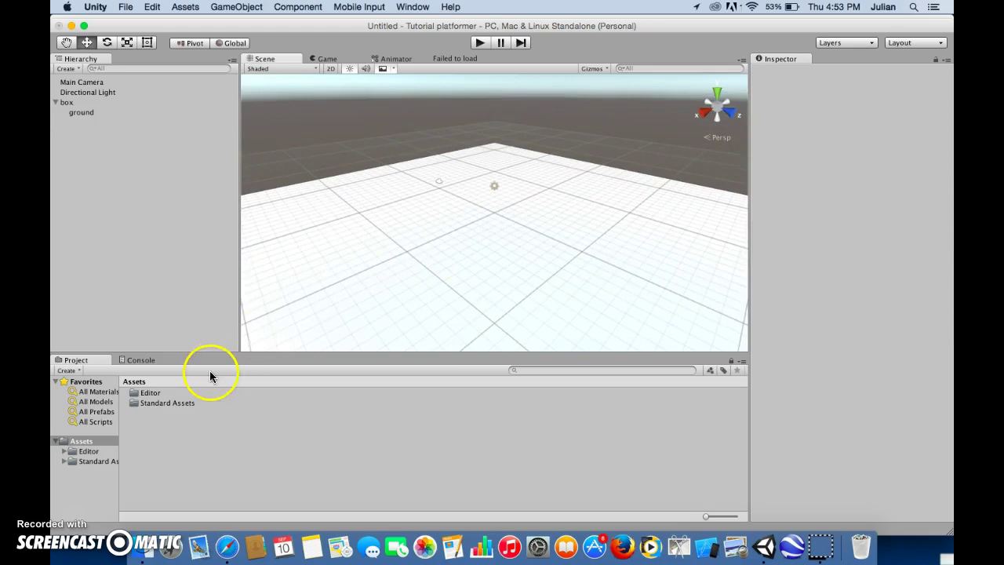
double_click(174, 403)
left_click(174, 403)
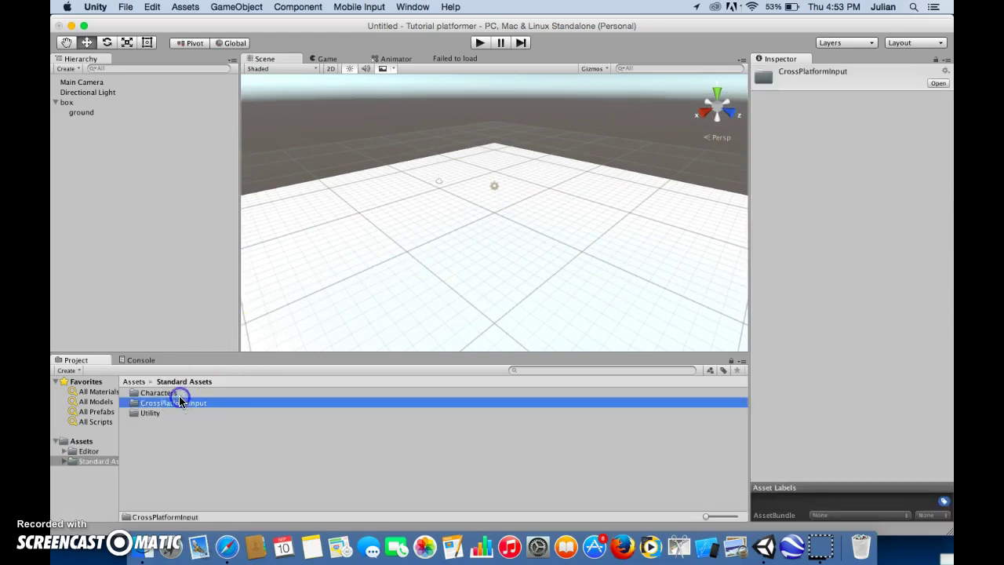
left_click(179, 394)
double_click(178, 394)
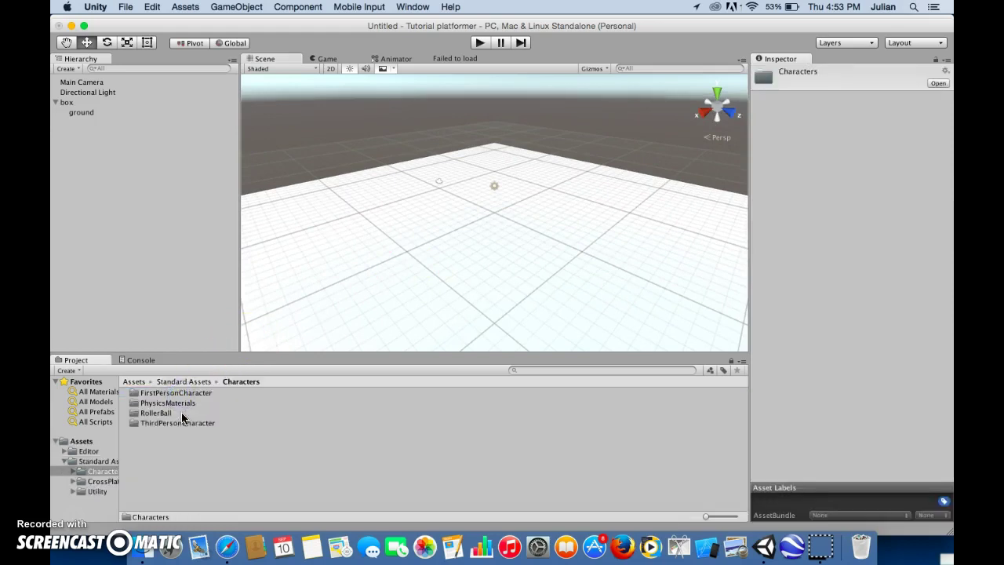
double_click(159, 393)
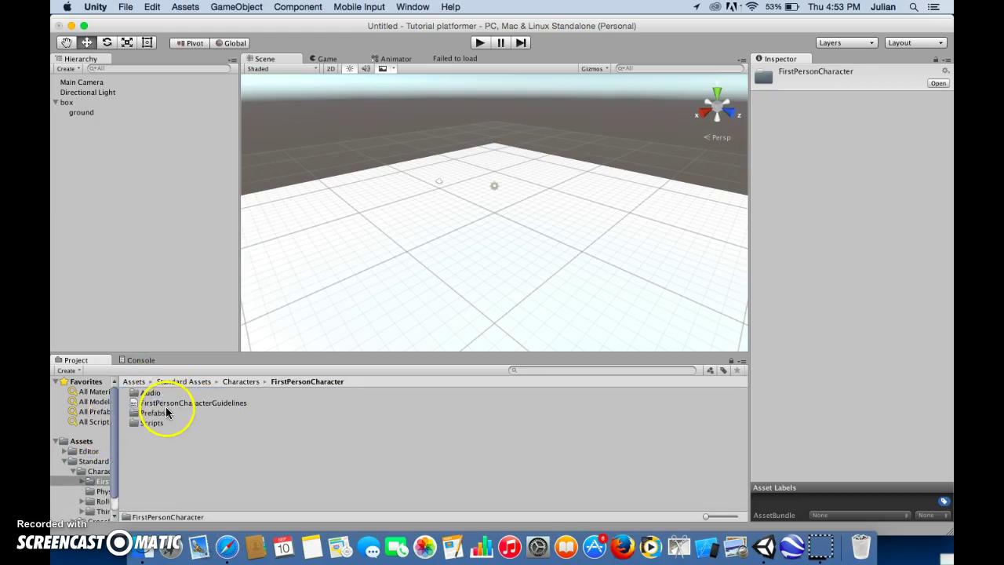
double_click(165, 417)
left_click_drag(161, 393, 141, 324)
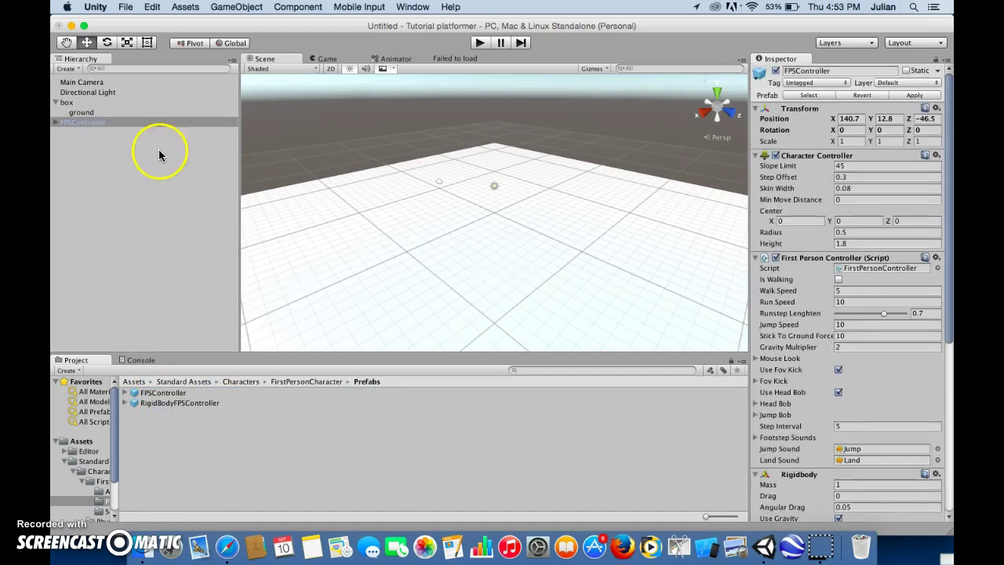
Set the FPSController's position to 0 in X, Y and Z.
left_click(848, 118)
type("0")
left_click(888, 118)
type("0")
left_click(922, 119)
type("0")
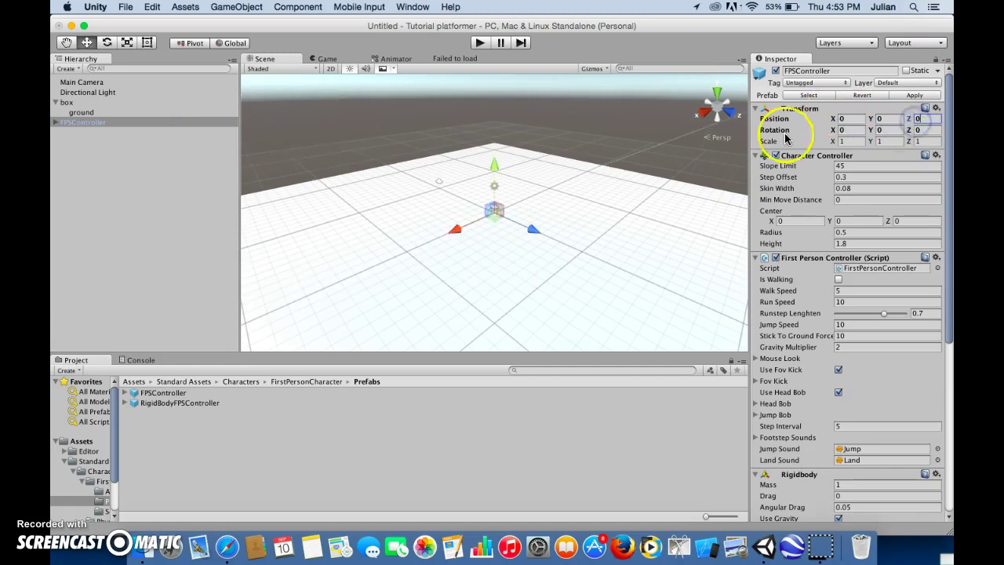
left_click(494, 169)
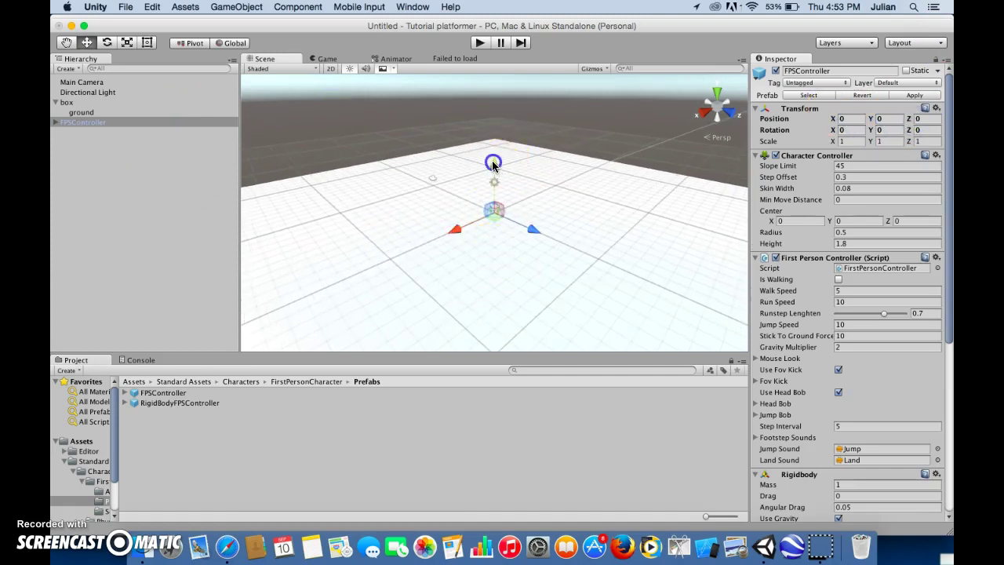
Add a 3D cube to the scene and rename it "wall".
left_click(80, 451)
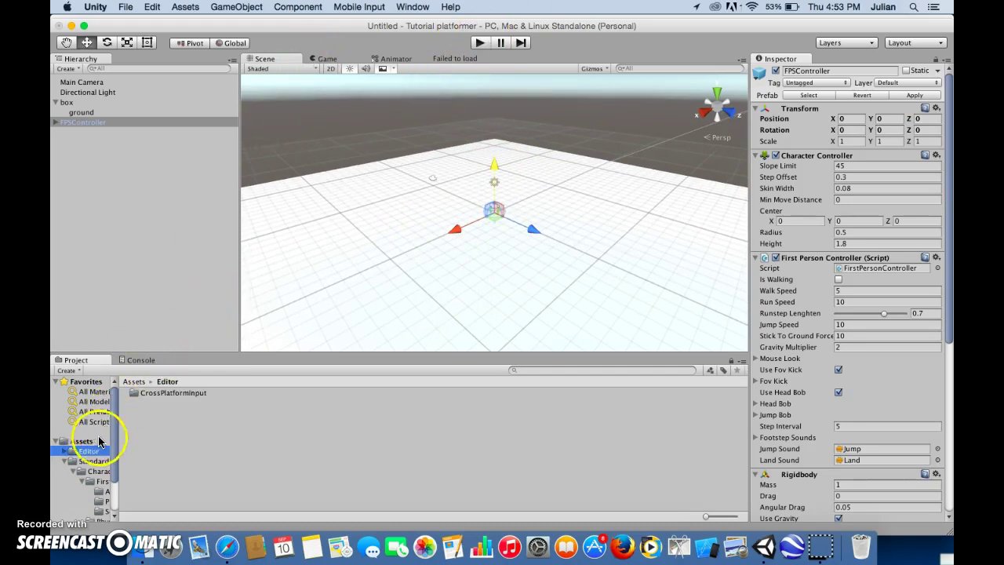
left_click(167, 345)
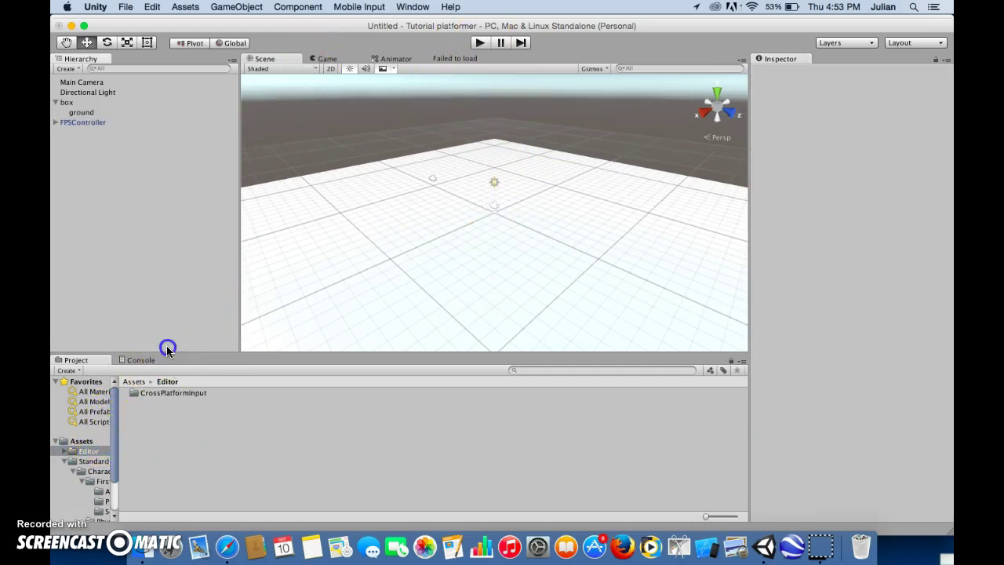
right_click(162, 283)
mouse_move(208, 400)
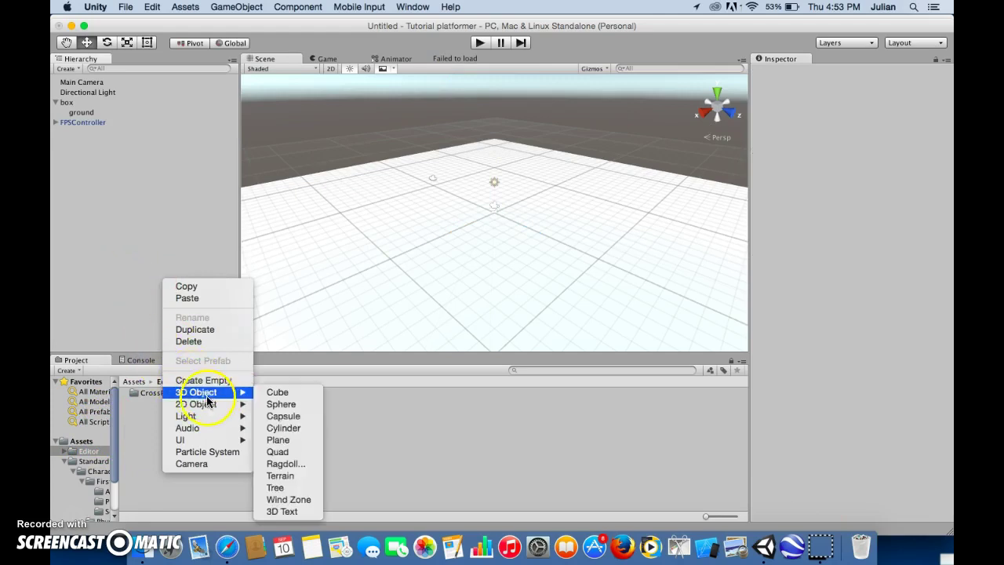
left_click(269, 391)
left_click(72, 132)
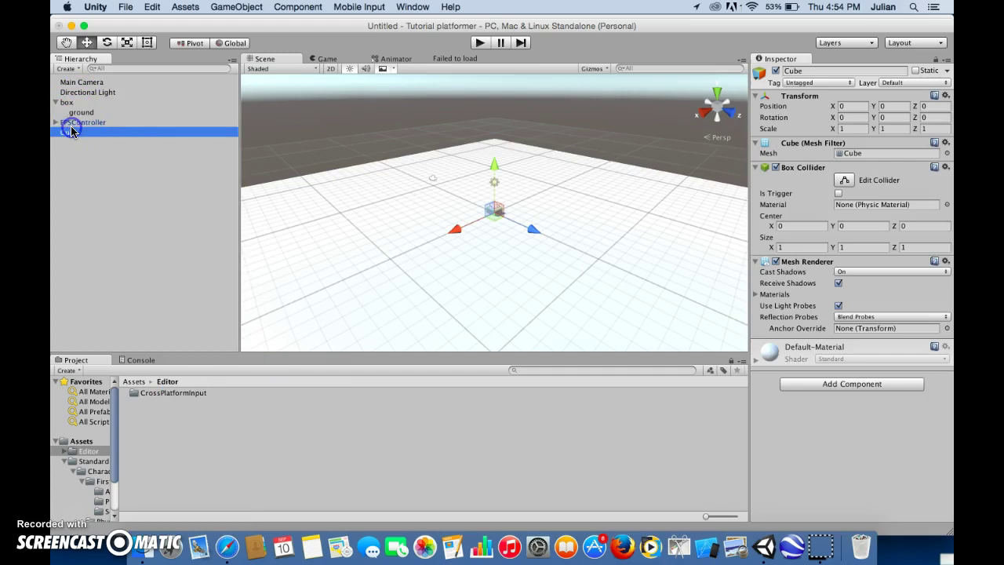
type("wall")
left_click(89, 153)
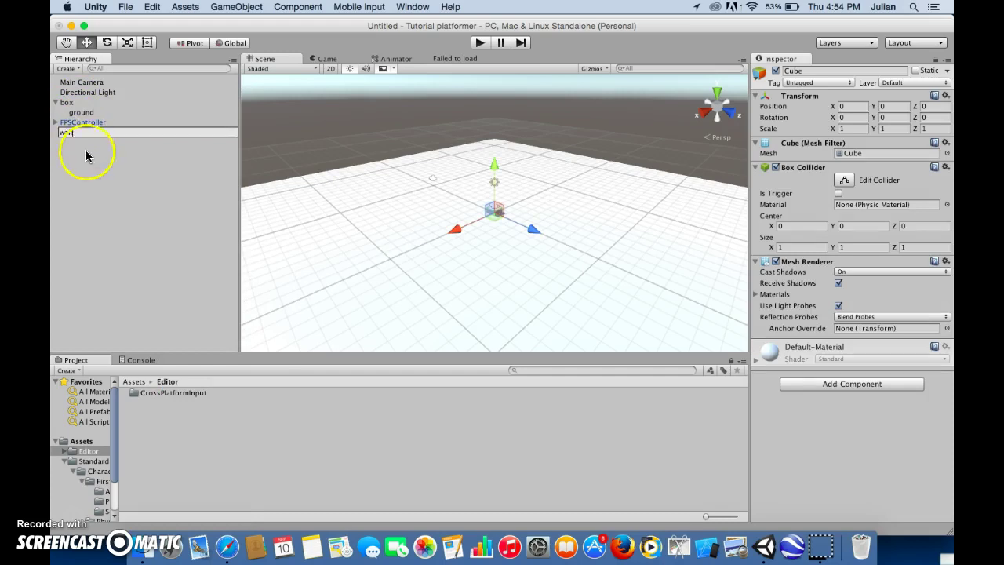
Reorder FPSController to directly below Main Camera in the hierarchy and make the wall a child of box.
left_click_drag(84, 122, 79, 90)
left_click(84, 124)
left_click_drag(73, 138, 73, 112)
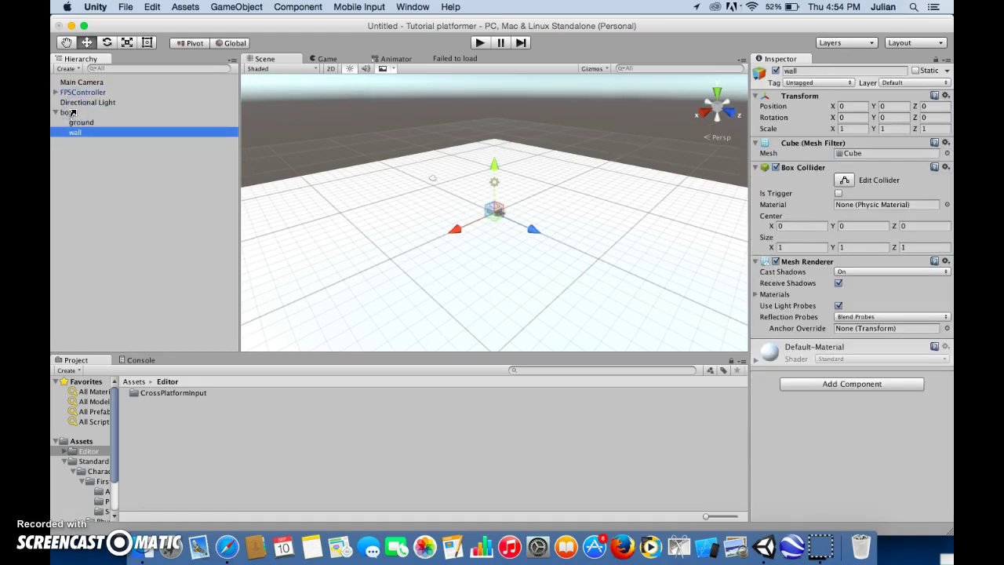
Set the wall's Y position to 0.5 so that it rests on the ground.
left_click_drag(491, 141, 506, 169, "alt")
left_click(894, 106)
type(".5")
left_click(711, 133)
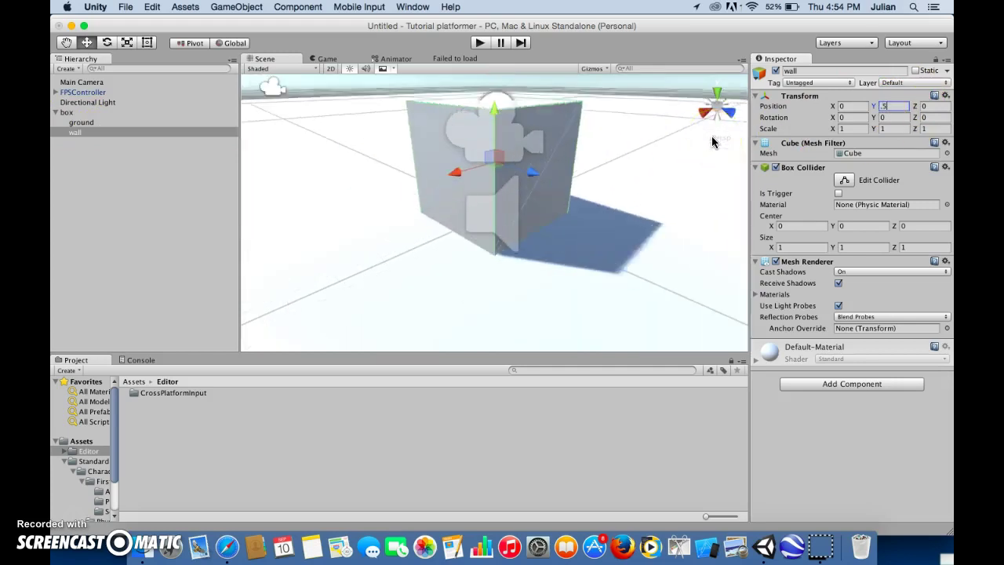
scroll(714, 137, "up", 3)
scroll(718, 138, "down", 10)
scroll(682, 146, "down", 3)
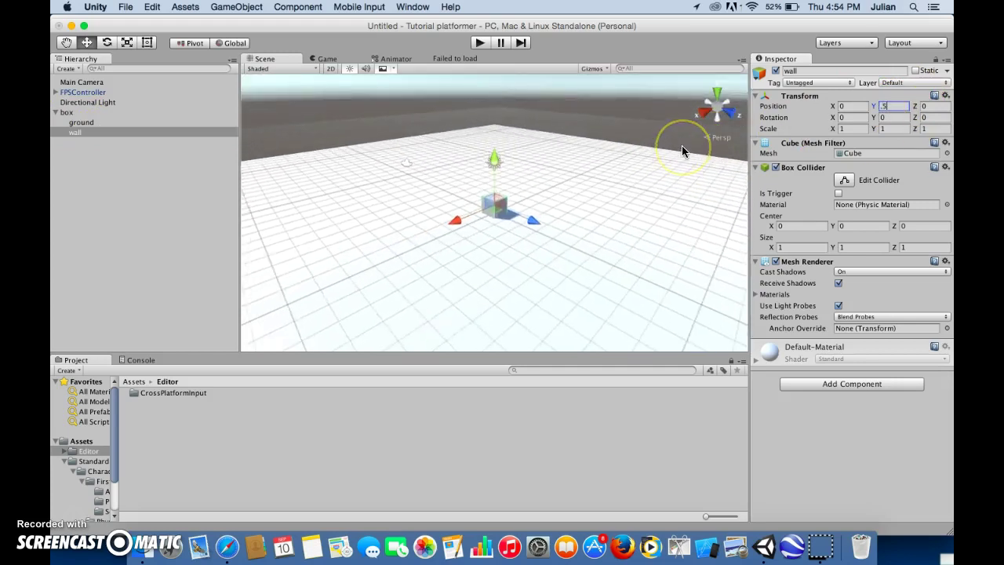
Create a new material in the Assets folder and name it "purple".
left_click(756, 359)
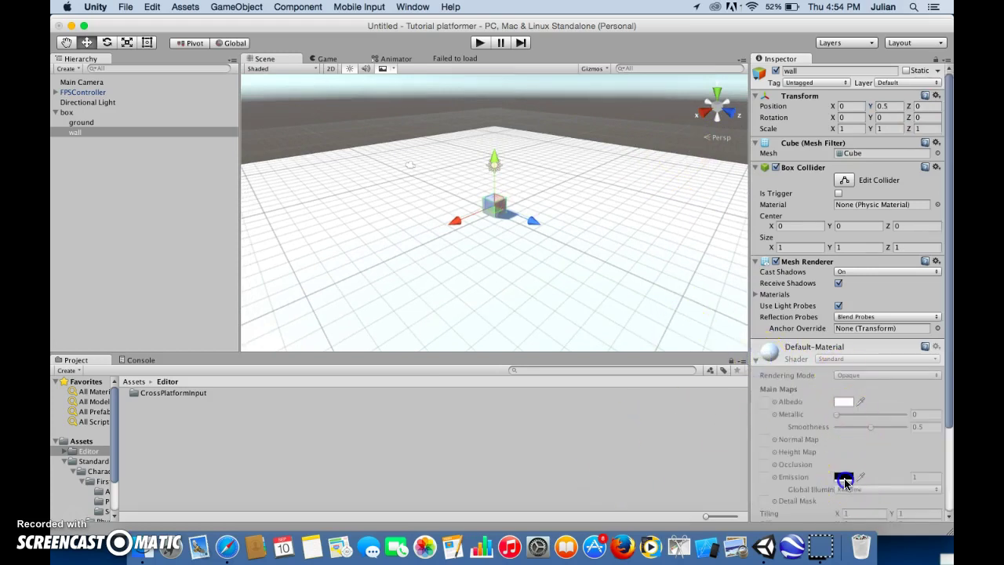
left_click(81, 441)
right_click(233, 424)
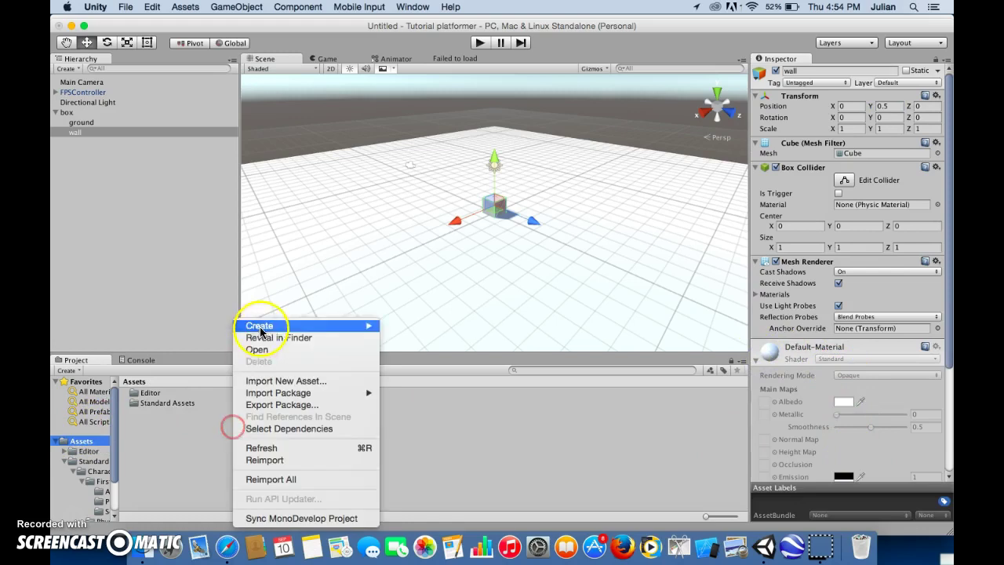
mouse_move(259, 327)
left_click(429, 331)
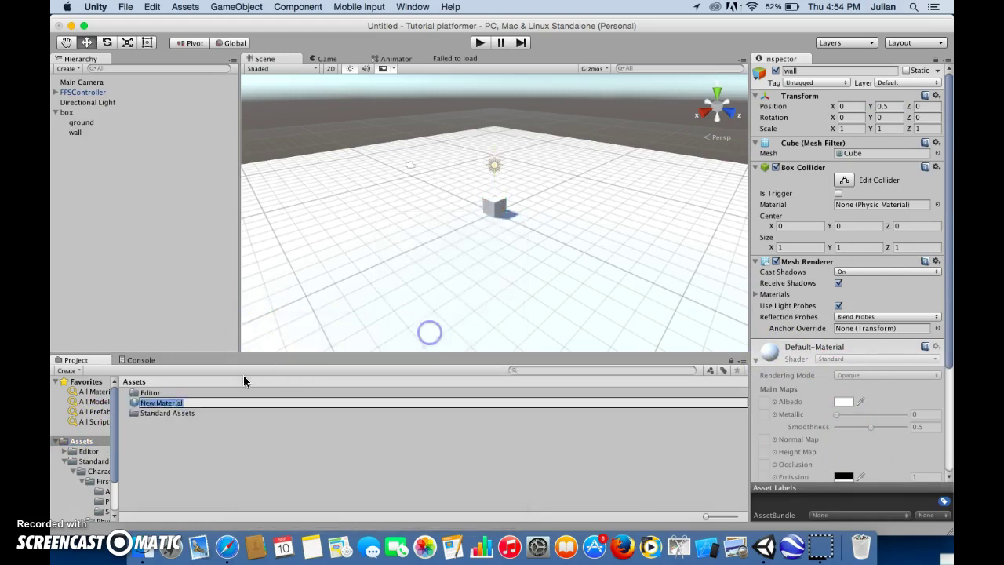
key("BackSpace")
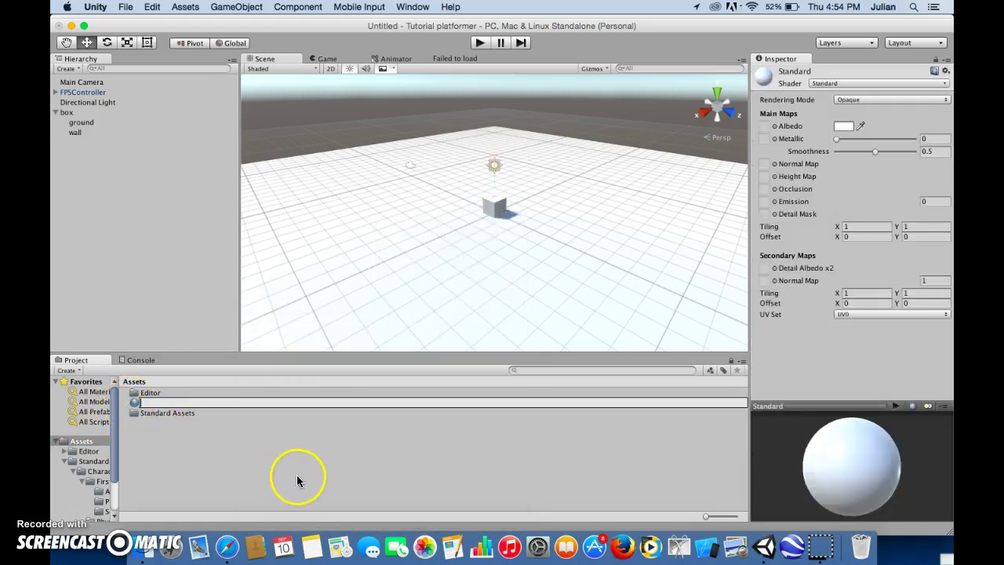
type("purple")
left_click(280, 480)
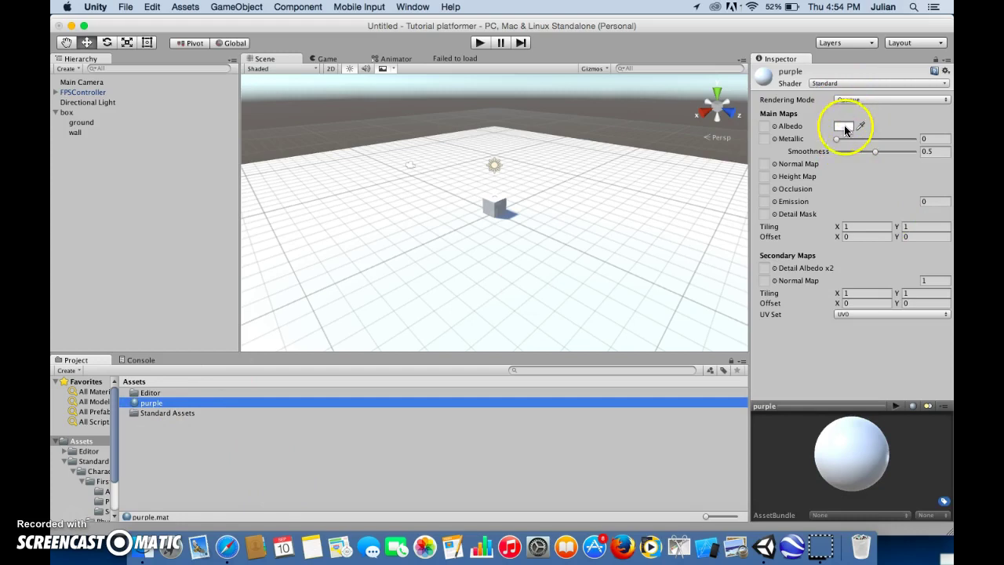
Set the purple material's albedo colour to a bright purple of about R 243, G 58, B 255.
left_click(844, 127)
left_click_drag(85, 145, 127, 86)
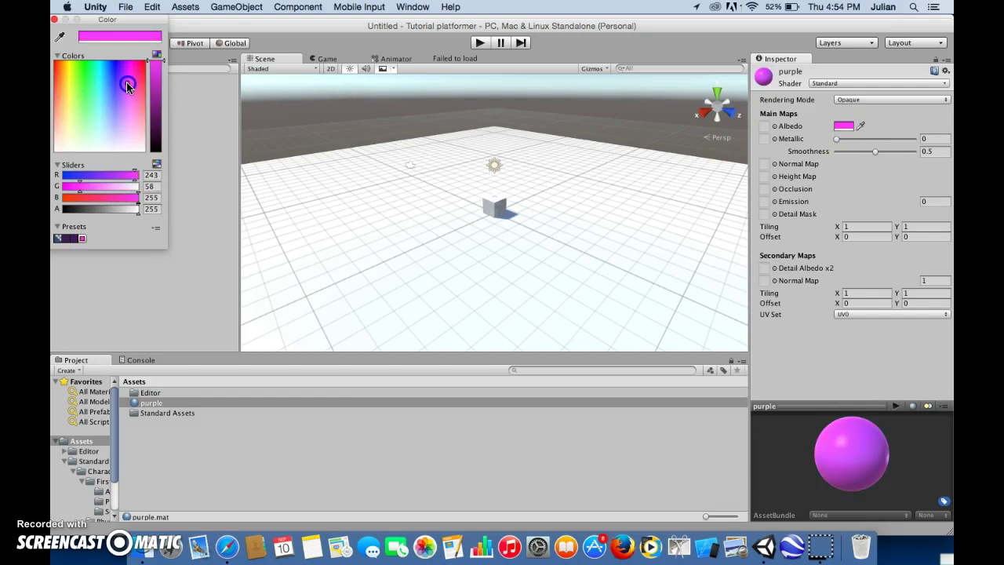
left_click(55, 20)
left_click(126, 227)
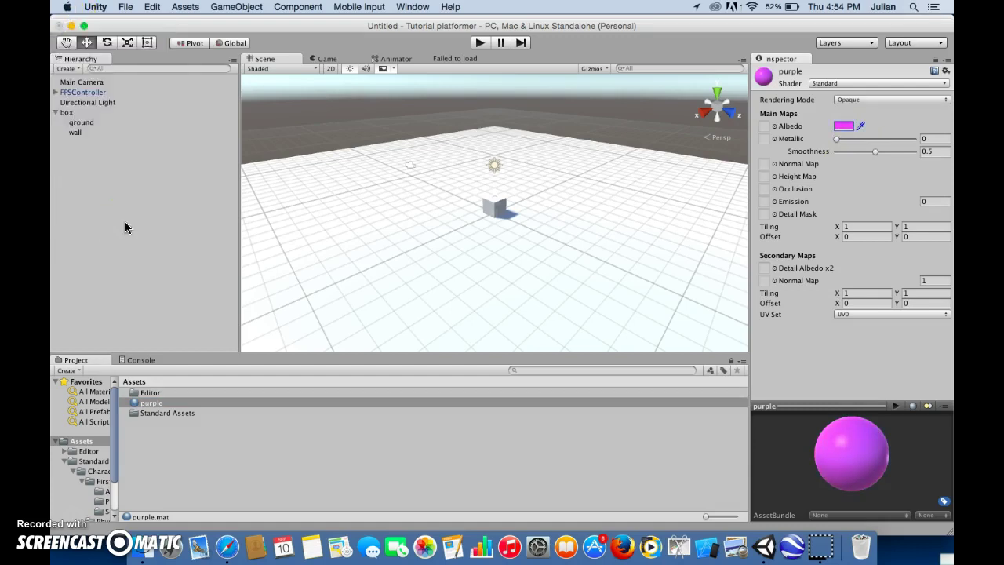
Apply the purple material from the Assets folder to the wall, and select the wall.
left_click(88, 451)
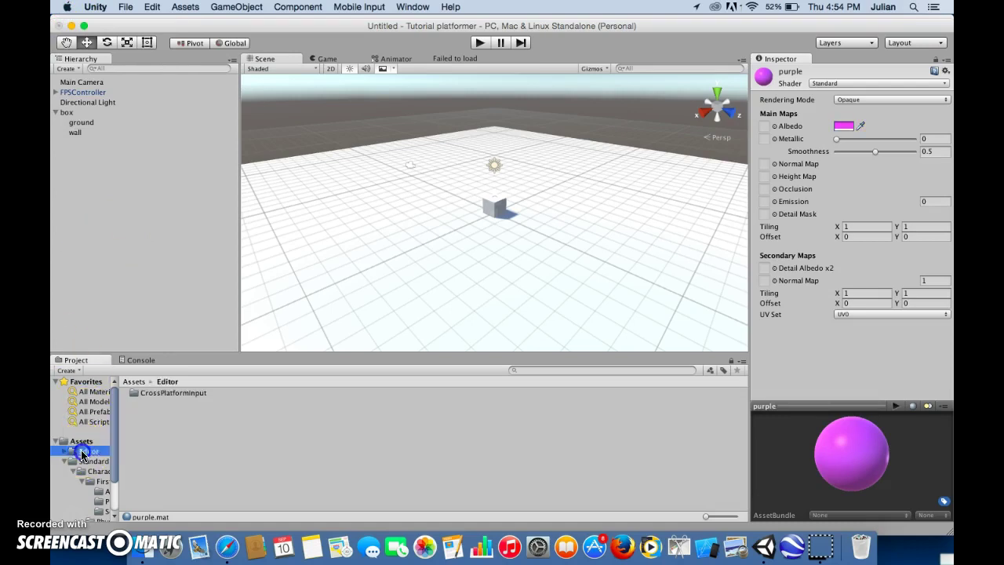
left_click(86, 442)
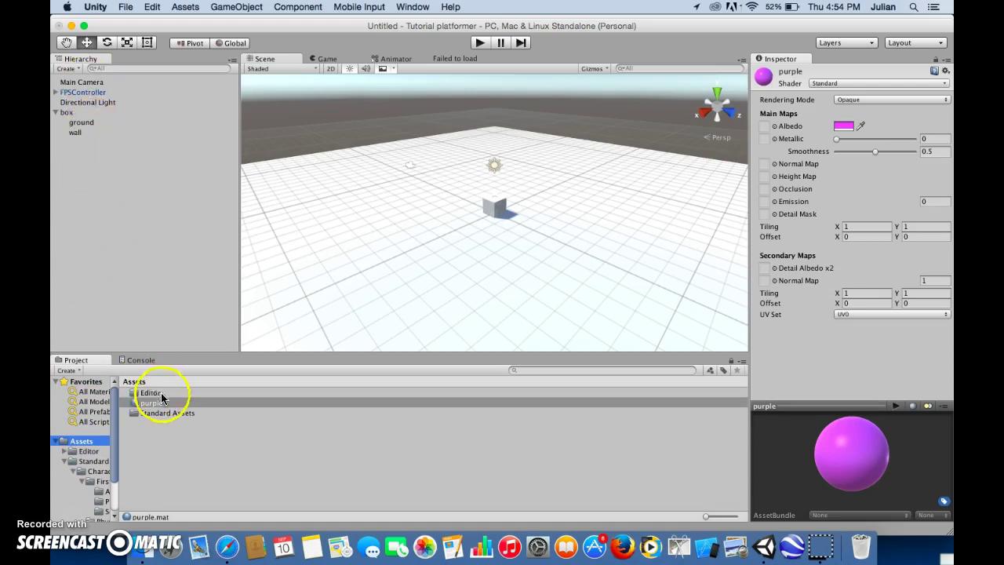
left_click_drag(161, 403, 76, 132)
left_click(74, 132)
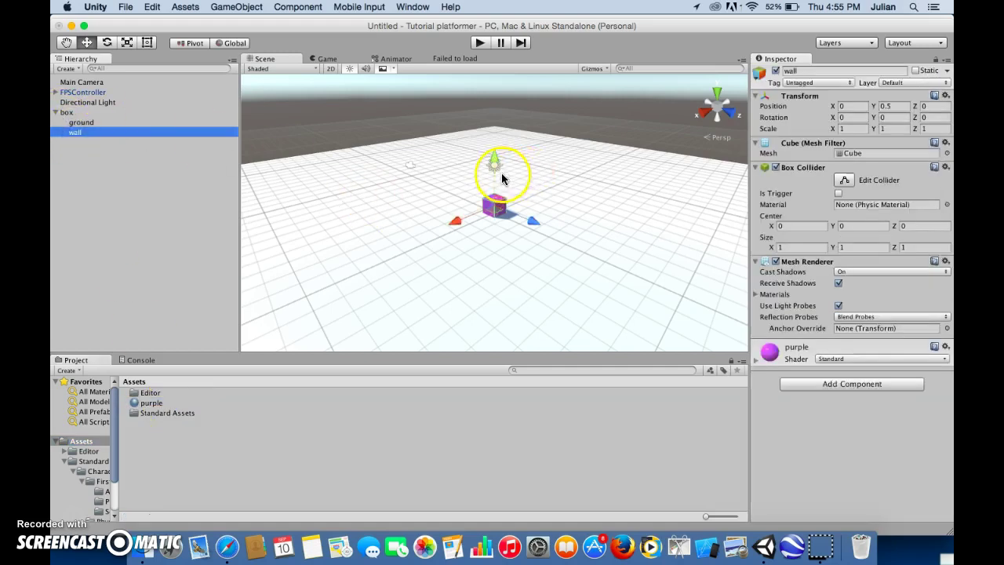
Scale the wall freehand to about 15 in Y and about 36 in Z.
left_click(127, 42)
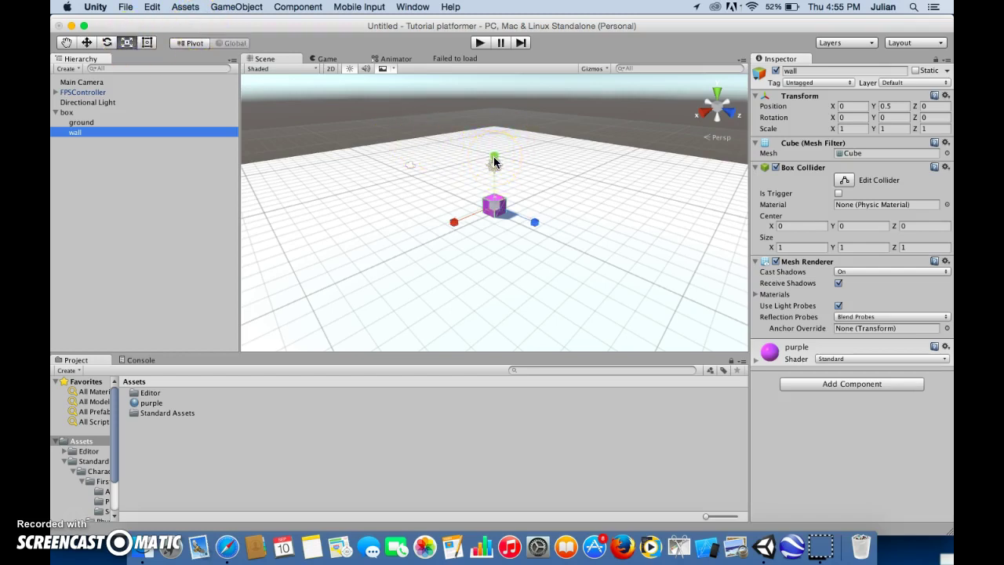
left_click_drag(493, 161, 482, 2)
scroll(600, 223, "down", 3)
left_click_drag(531, 230, 785, 477)
left_click_drag(949, 436, 713, 330)
scroll(714, 283, "down", 5)
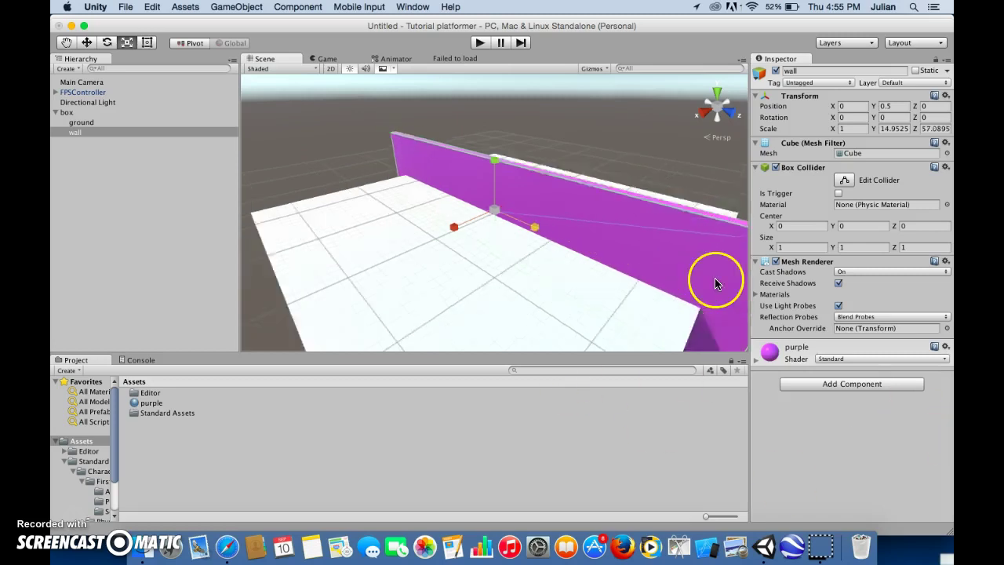
scroll(679, 250, "up", 5)
scroll(678, 245, "up", 2)
mouse_move(537, 225)
left_mouse_down()
mouse_move(511, 215)
mouse_move(560, 227)
mouse_move(532, 208)
left_mouse_up()
scroll(532, 208, "down", 5)
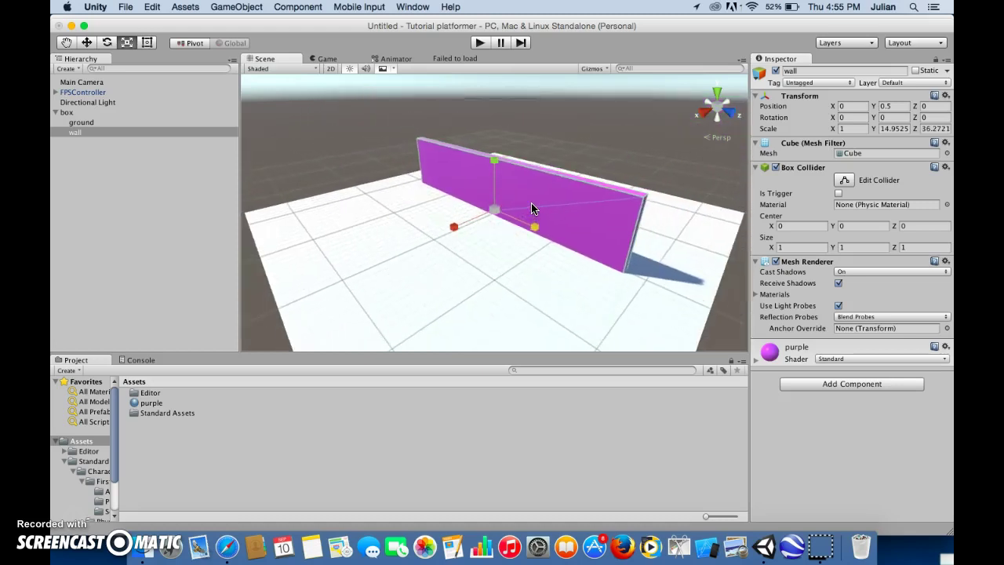
Set the wall's scale to exactly 15 in Y and 35 in Z.
left_click(908, 130)
type("15")
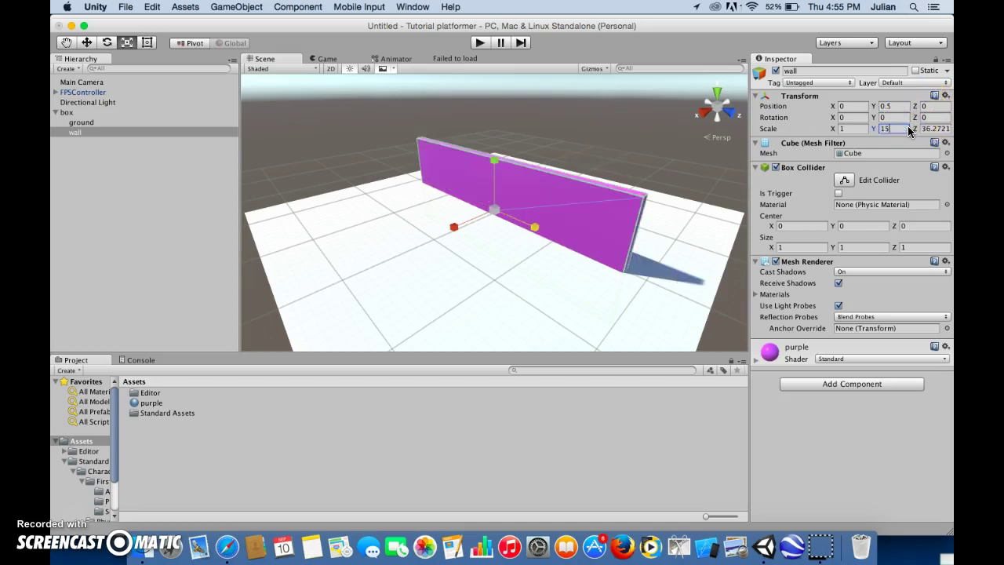
key("BackSpace")
type("5")
key("BackSpace")
type("5")
left_click(932, 130)
type("30")
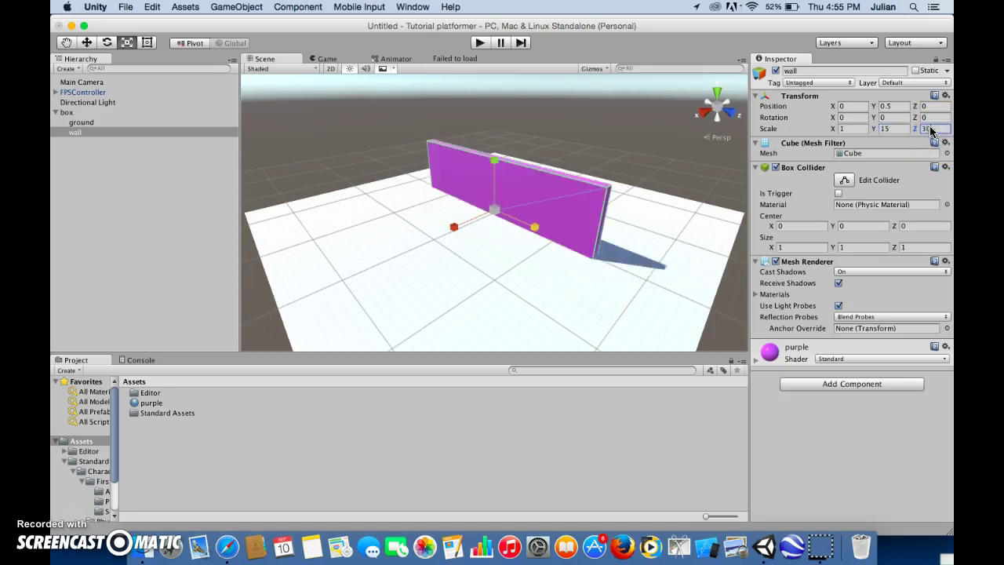
key("BackSpace")
key("BackSpace")
type("35")
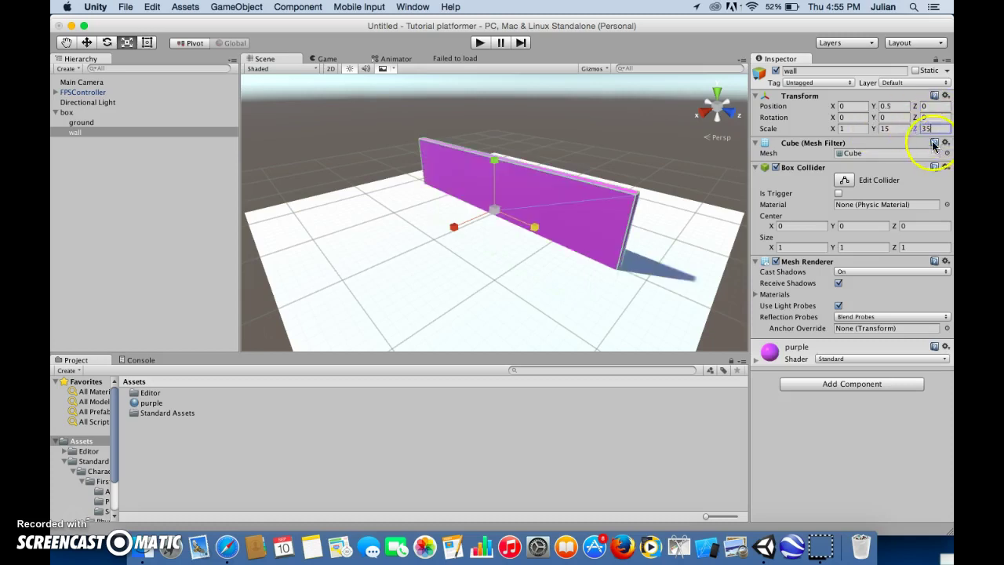
left_click(889, 126)
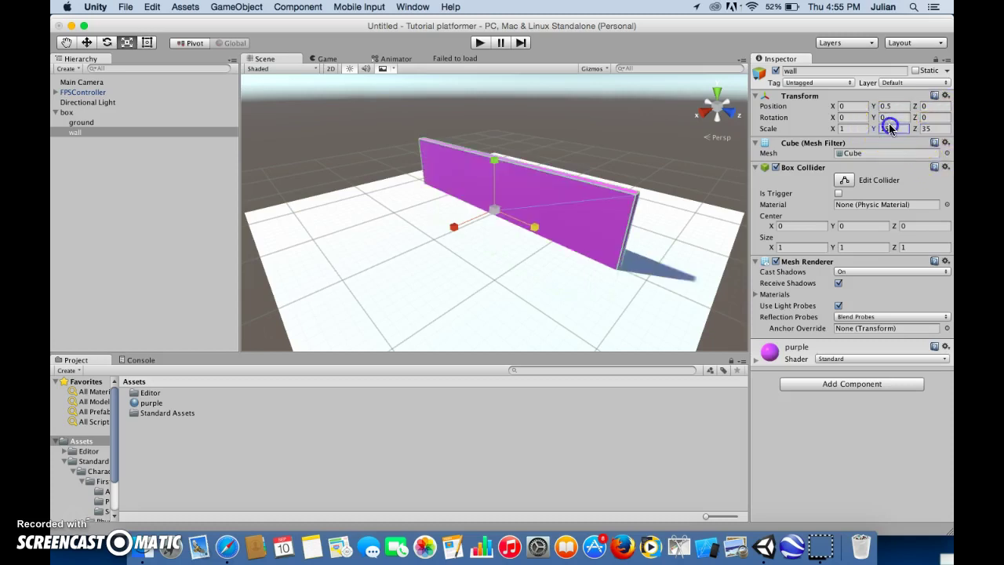
left_click(939, 128)
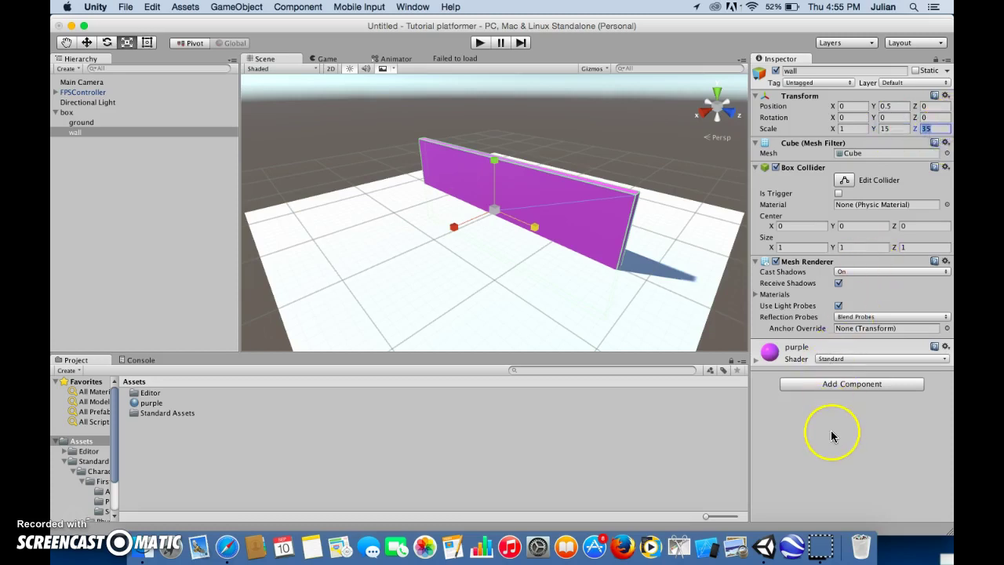
left_click(878, 413)
Try raising the wall to a Y position of about 2.5, and set it back to 0.5.
left_click(86, 42)
left_click(864, 115)
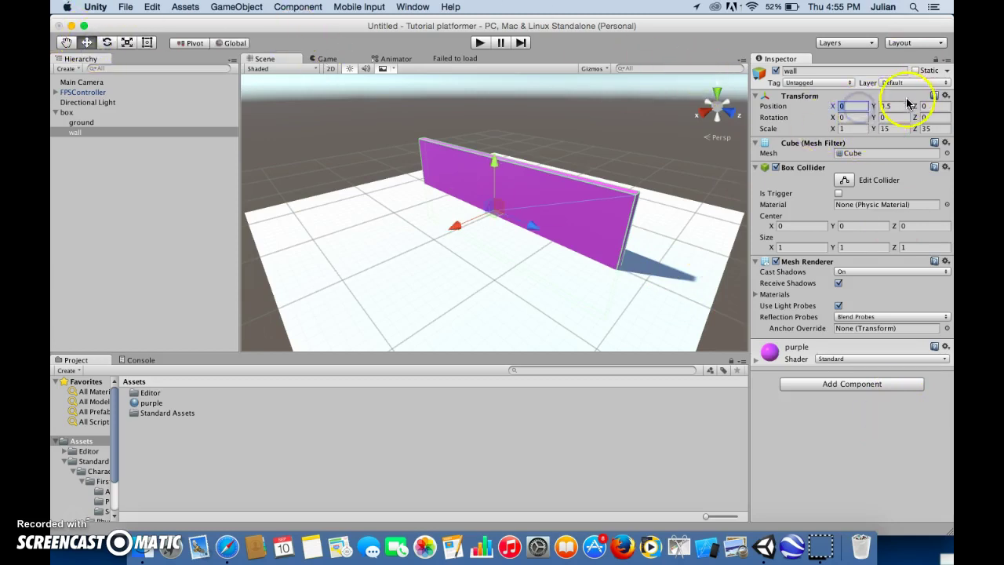
left_click(843, 106)
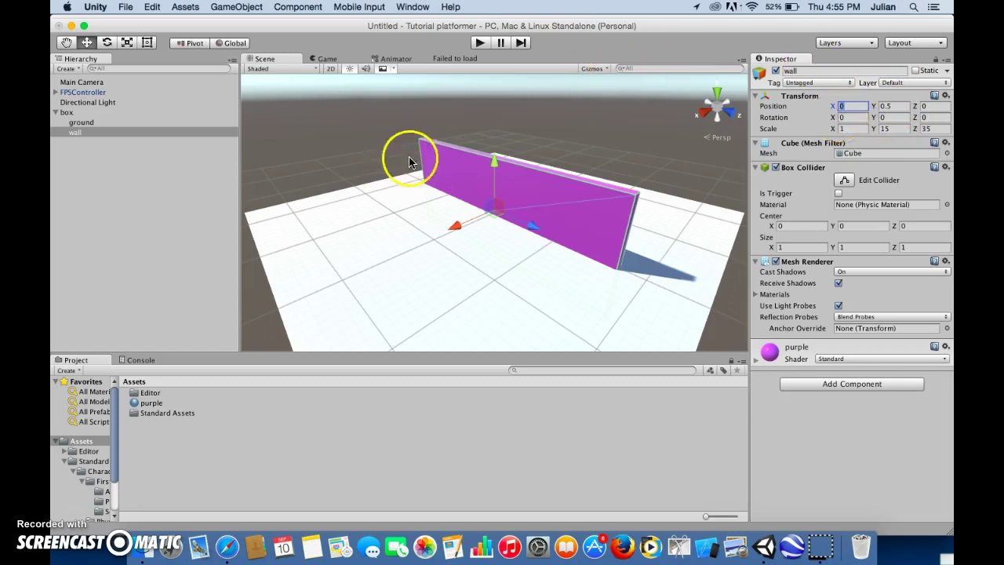
mouse_move(489, 167)
left_mouse_down()
mouse_move(500, 110)
mouse_move(492, 154)
left_mouse_up()
left_click(931, 108)
left_click(897, 107)
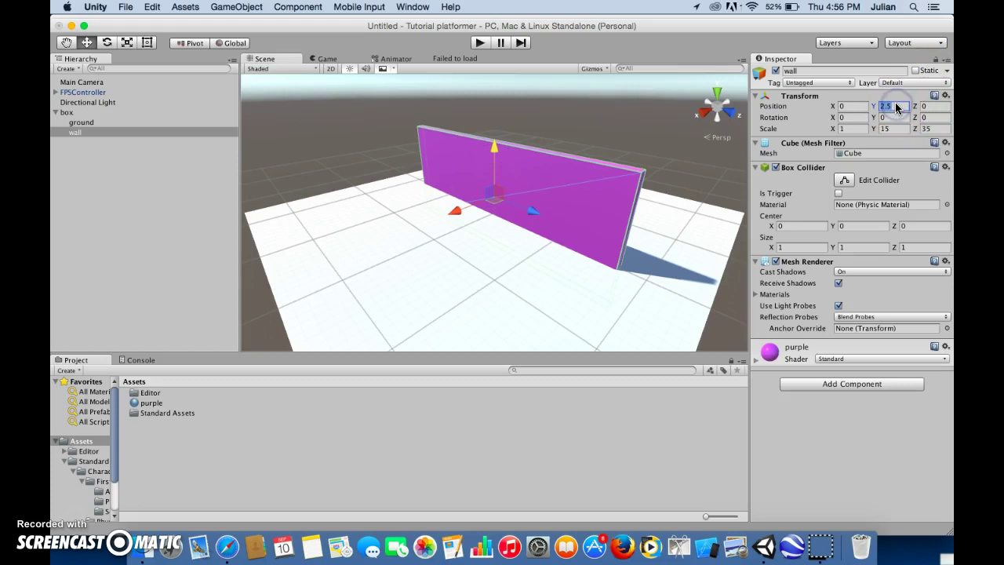
type("5")
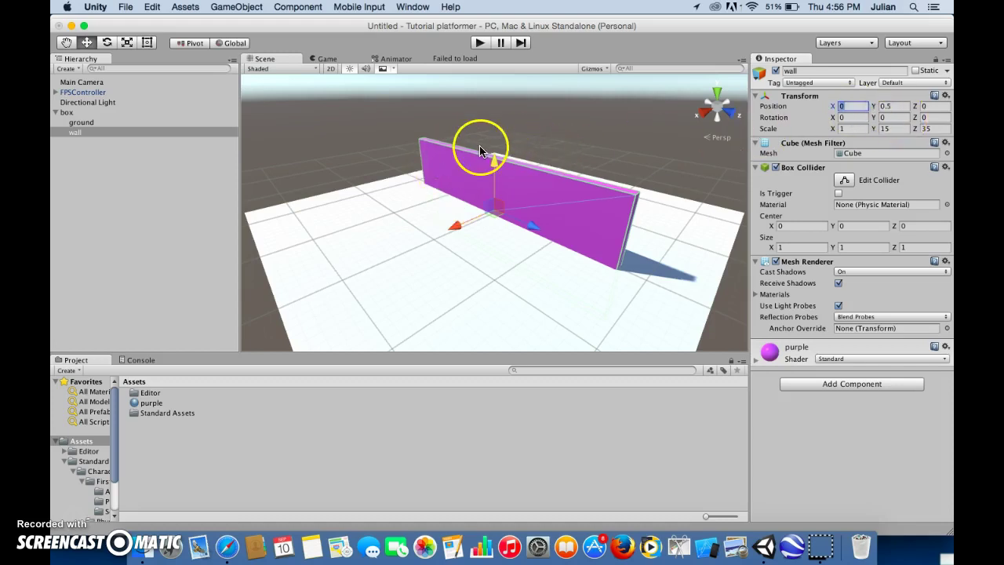
Move the wall along the X axis towards the ground's far edge and set its X position to -11.
scroll(480, 147, "down", 4)
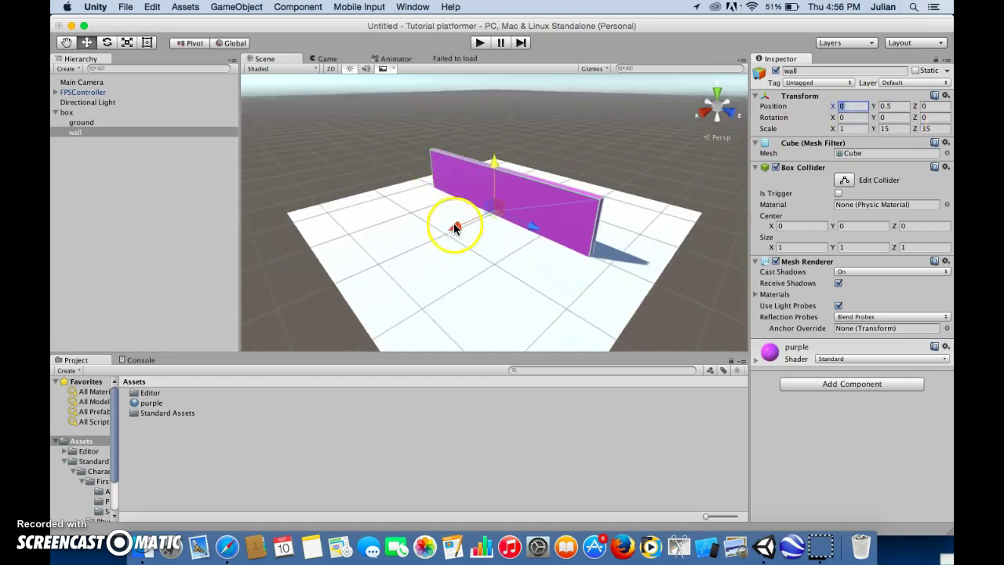
left_click(470, 207)
left_click(506, 200)
left_click_drag(448, 230, 503, 216)
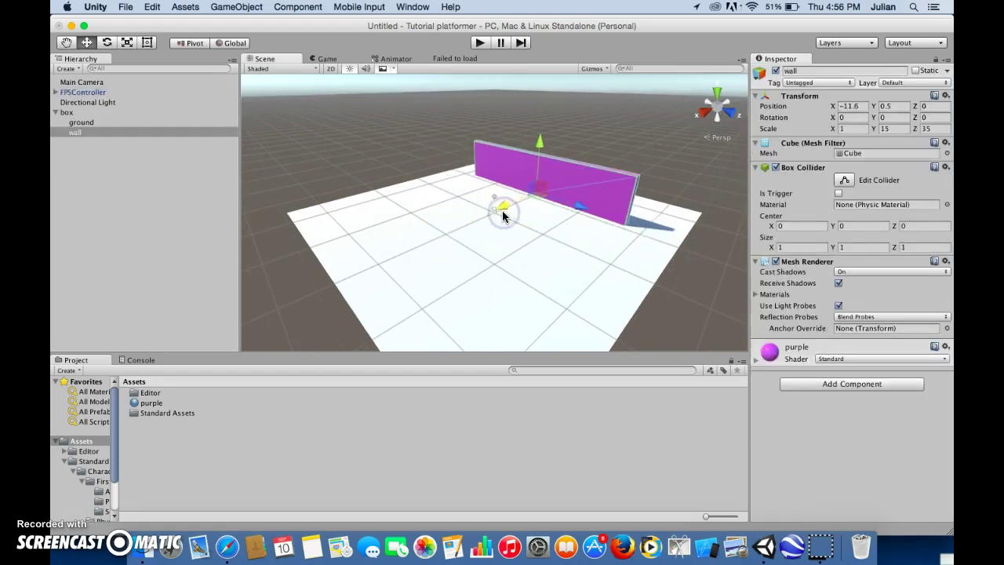
left_click(847, 109)
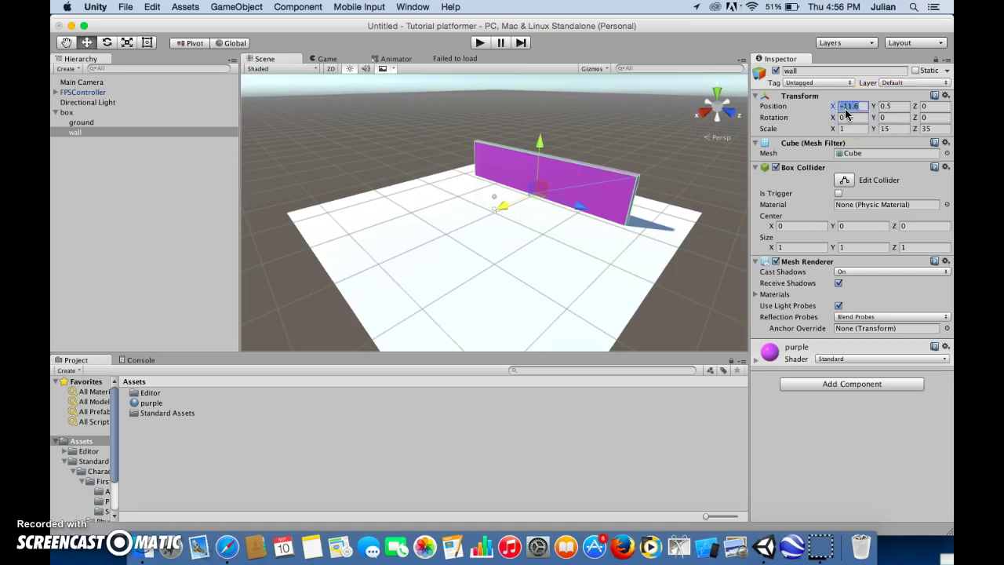
type("-11")
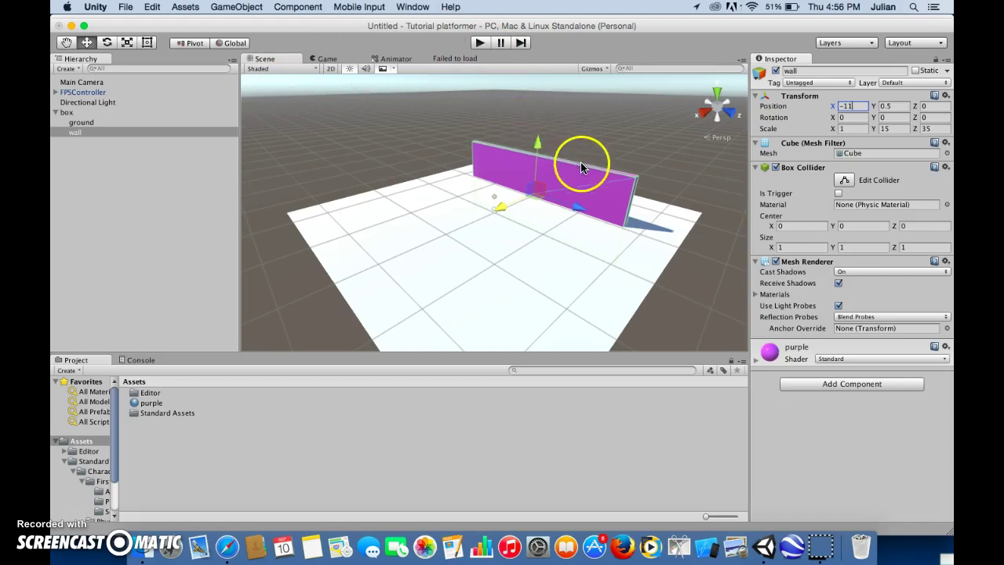
Duplicate the wall and set the copy's Y rotation to 90 so that it stands perpendicular to the original.
left_click(161, 131)
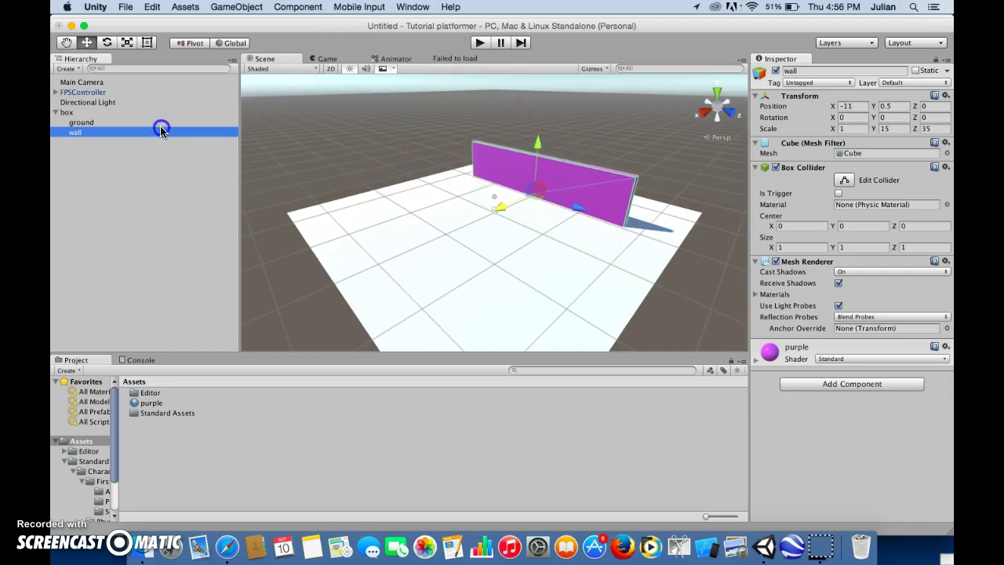
key("super+d")
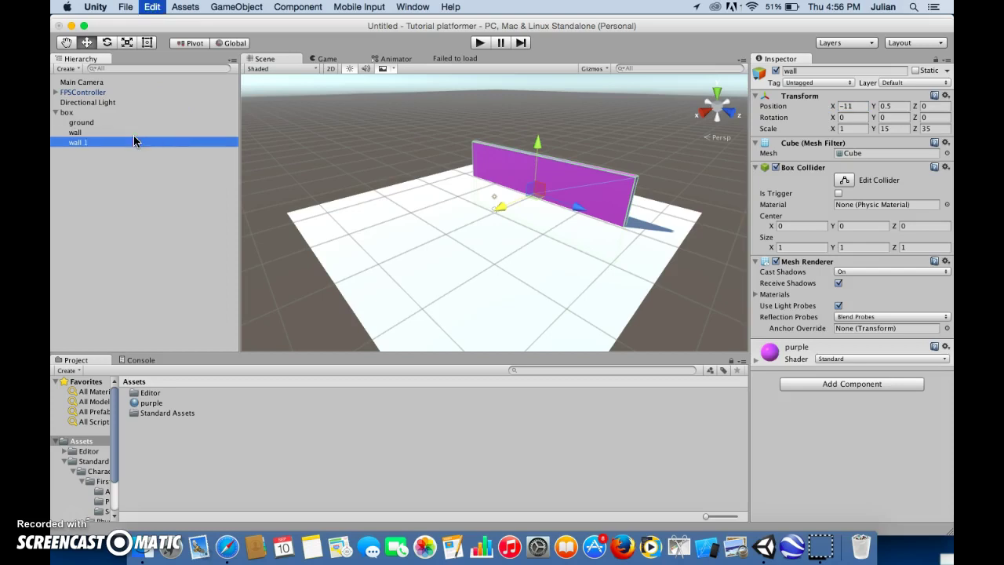
left_click(861, 118)
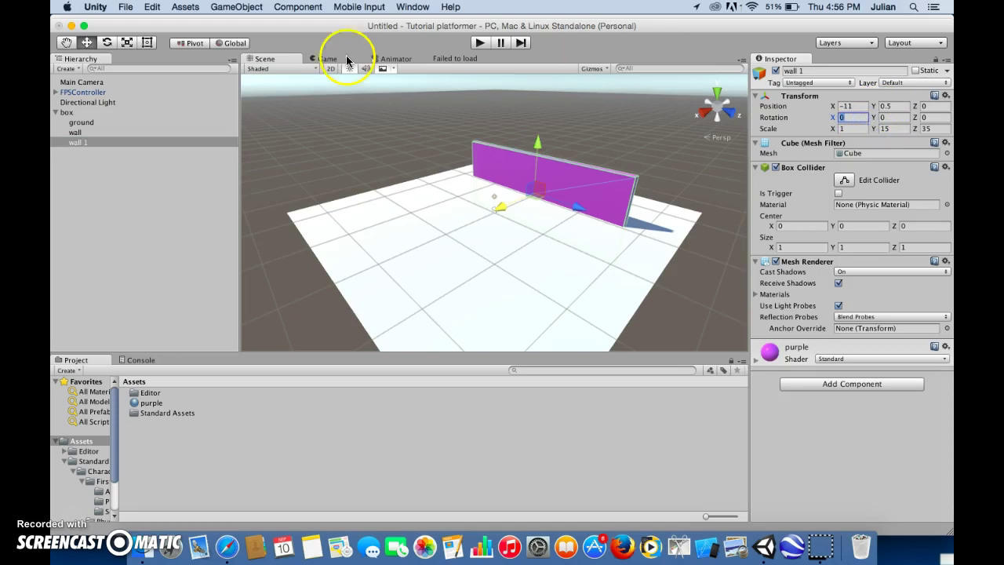
left_click(131, 43)
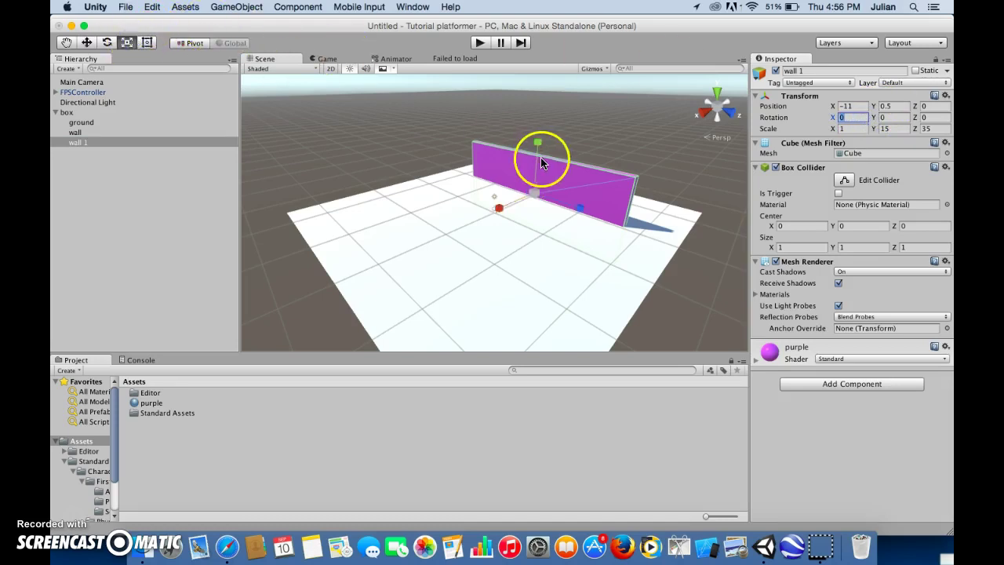
left_click(107, 43)
left_click_drag(541, 243, 491, 204)
left_click(903, 115)
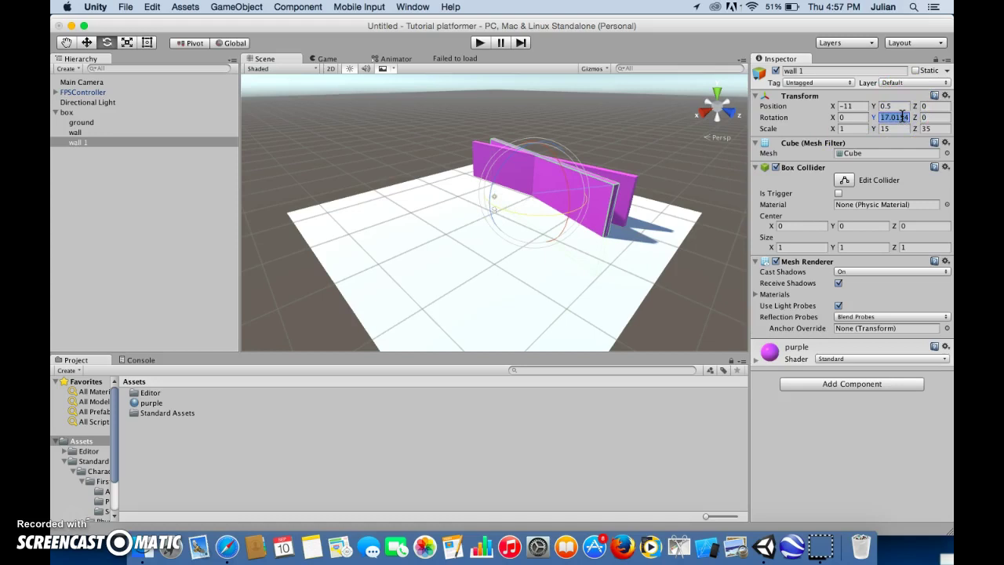
type("90")
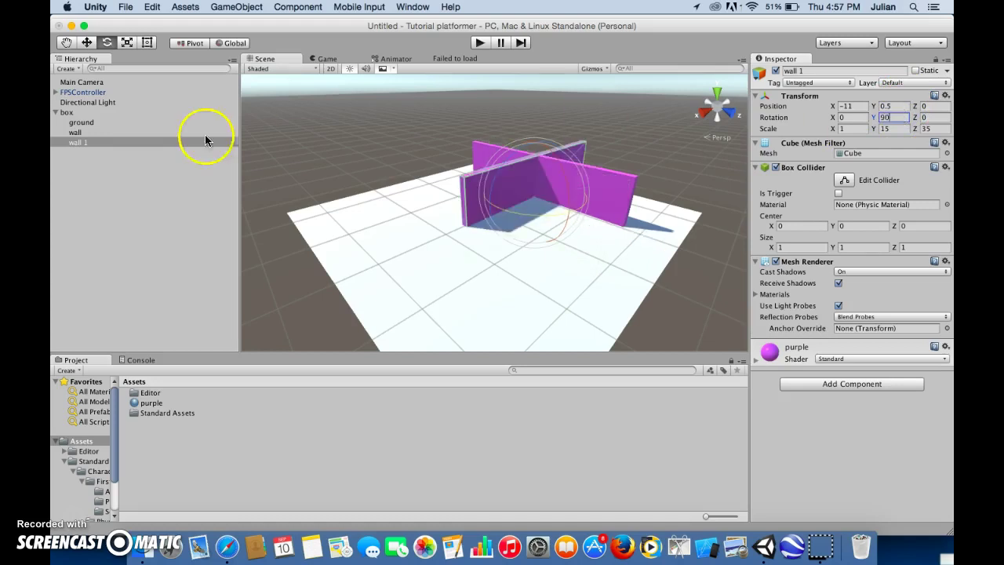
left_click(87, 42)
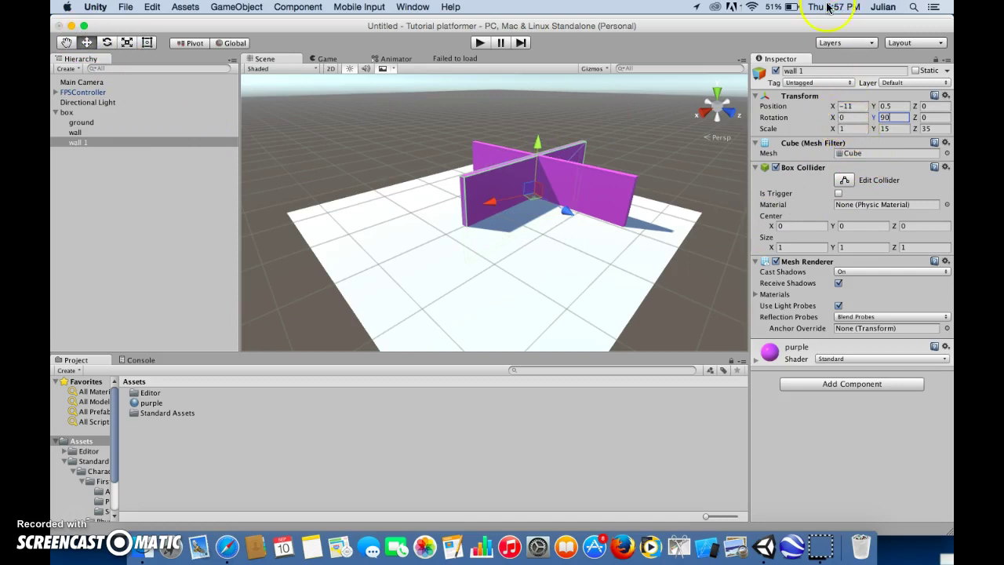
Move the rotated wall copy to the ground's near side, at about 4 in X and 16.3 in Z, so it meets the first wall.
left_click(861, 105)
left_click(892, 105)
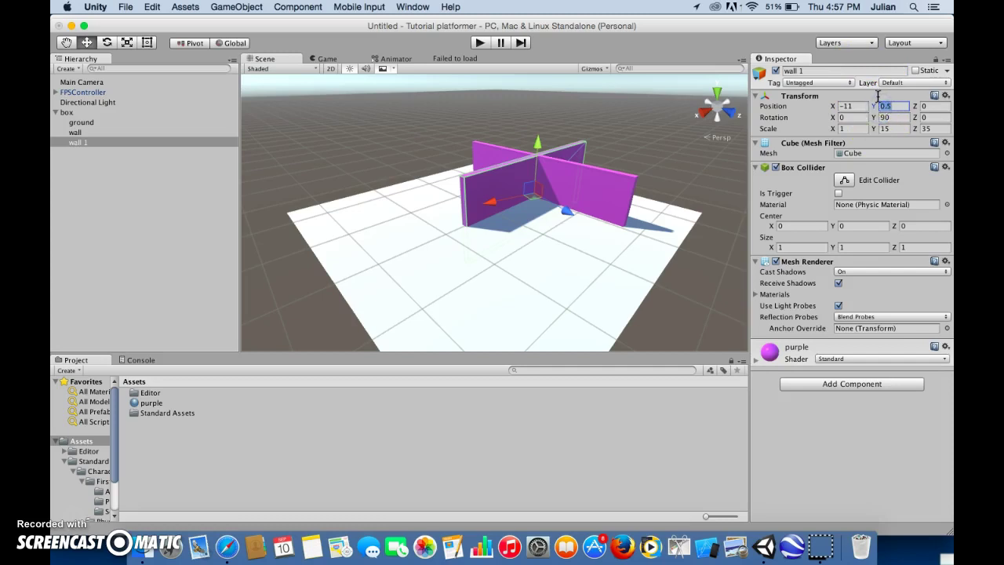
left_click_drag(564, 210, 614, 257)
left_click(617, 267)
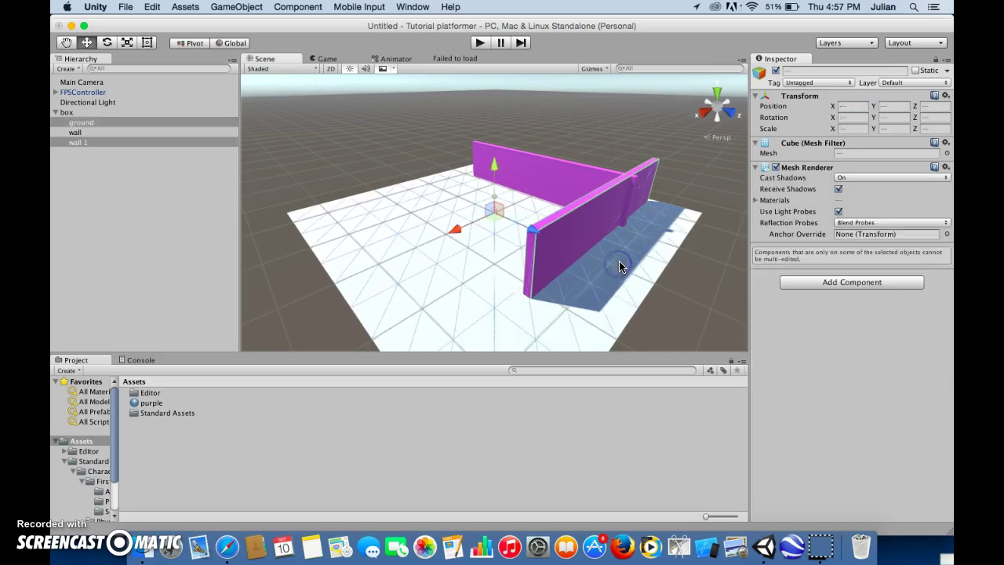
left_click(598, 216)
left_click_drag(582, 249, 557, 275)
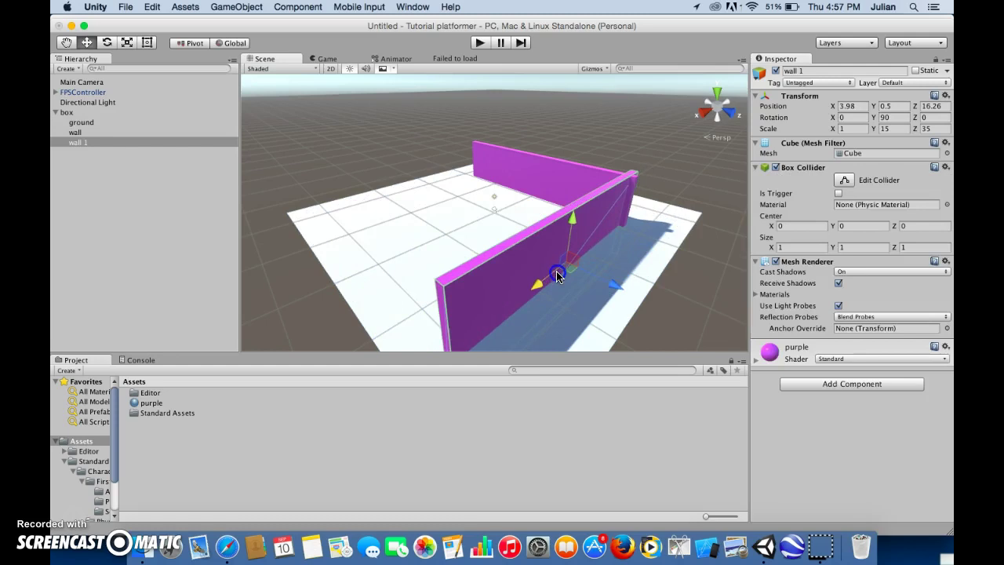
left_click(627, 269)
key("f")
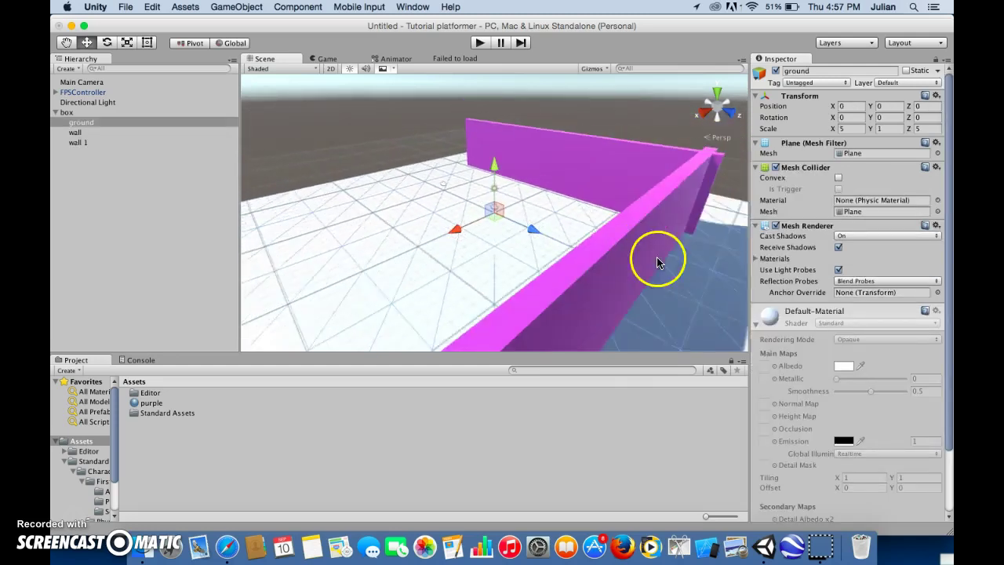
left_click(577, 261)
left_click(860, 105)
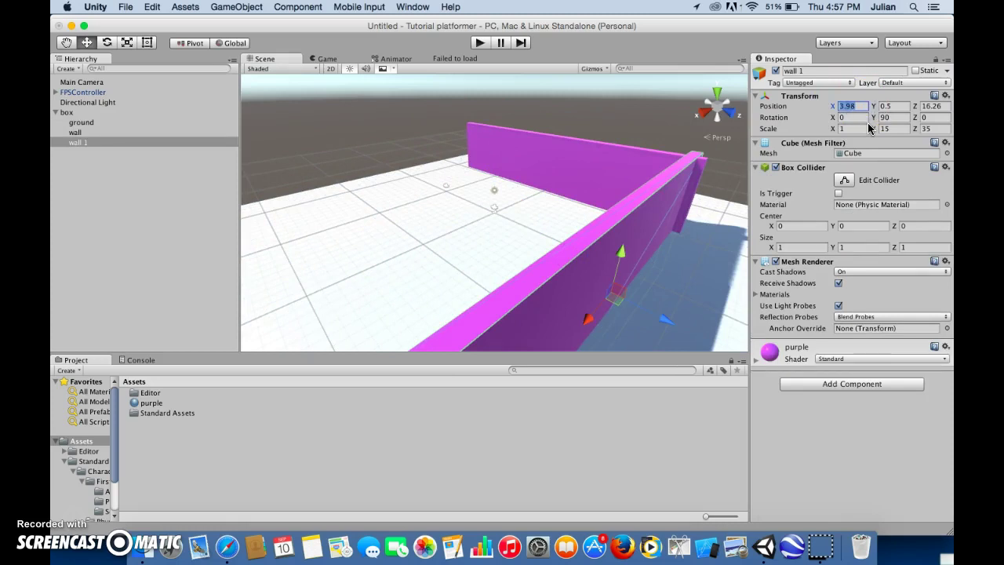
left_click(636, 201)
Duplicate wall 1 and set the new copy's Y rotation to 0.
scroll(636, 200, "down", 5)
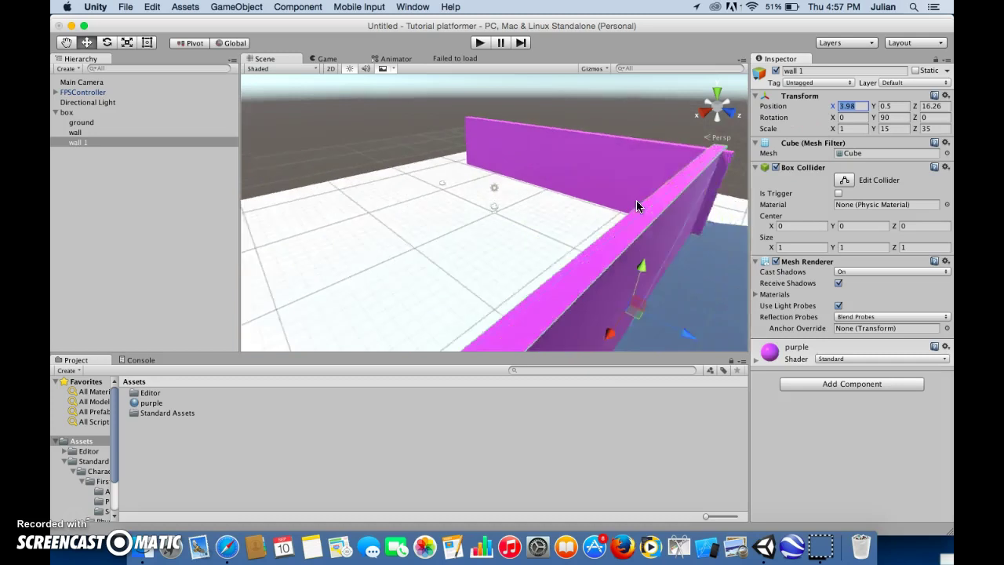
left_click(75, 142)
key("super+d")
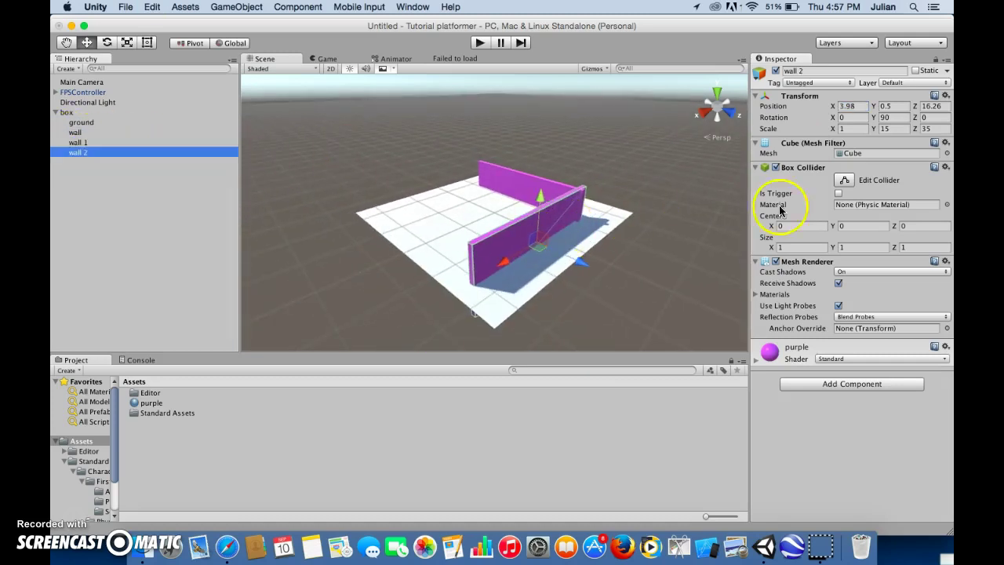
left_click(892, 117)
type("0")
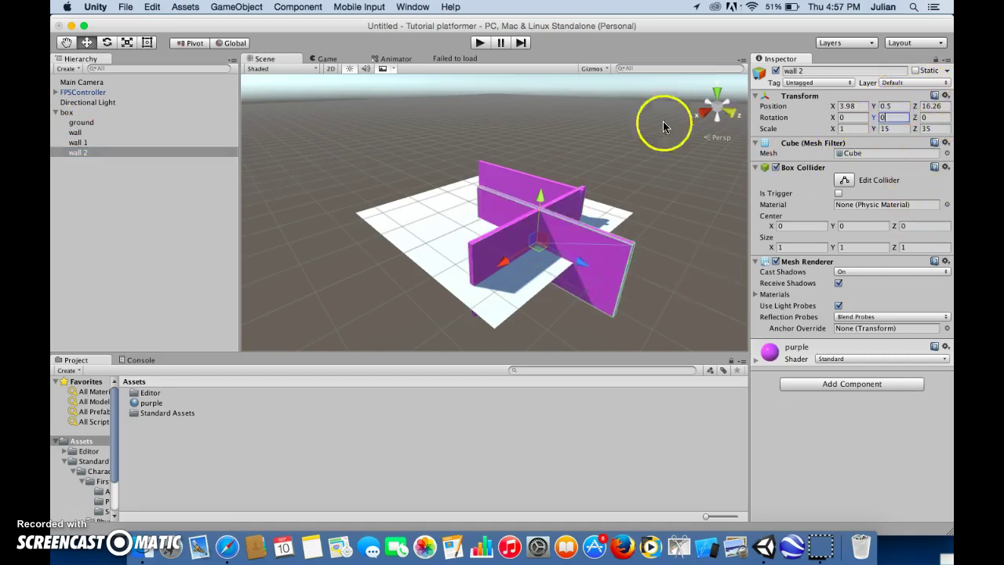
Check the first wall's position and set wall 2's X position to 11.
left_click(528, 182)
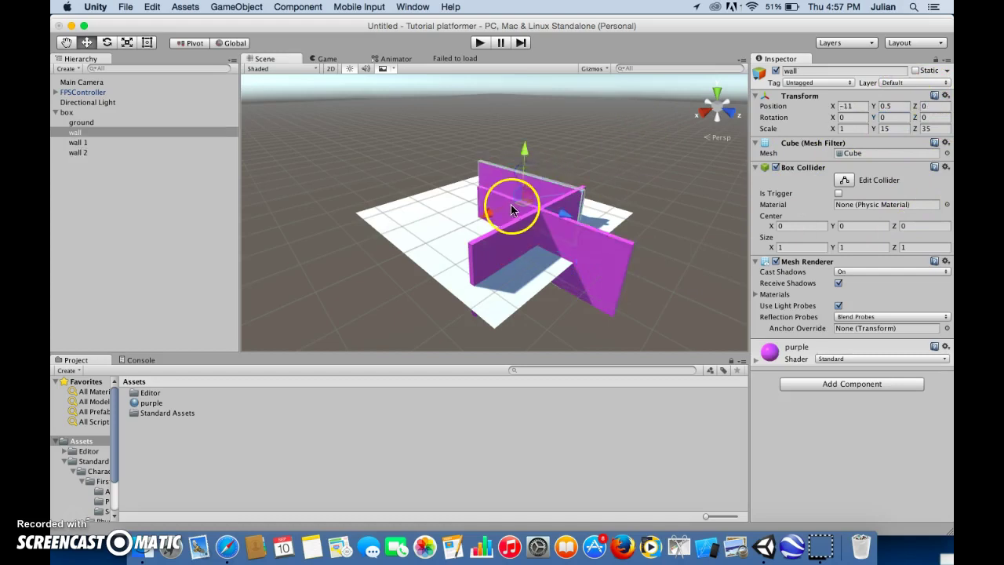
left_click(604, 265)
left_click(847, 106)
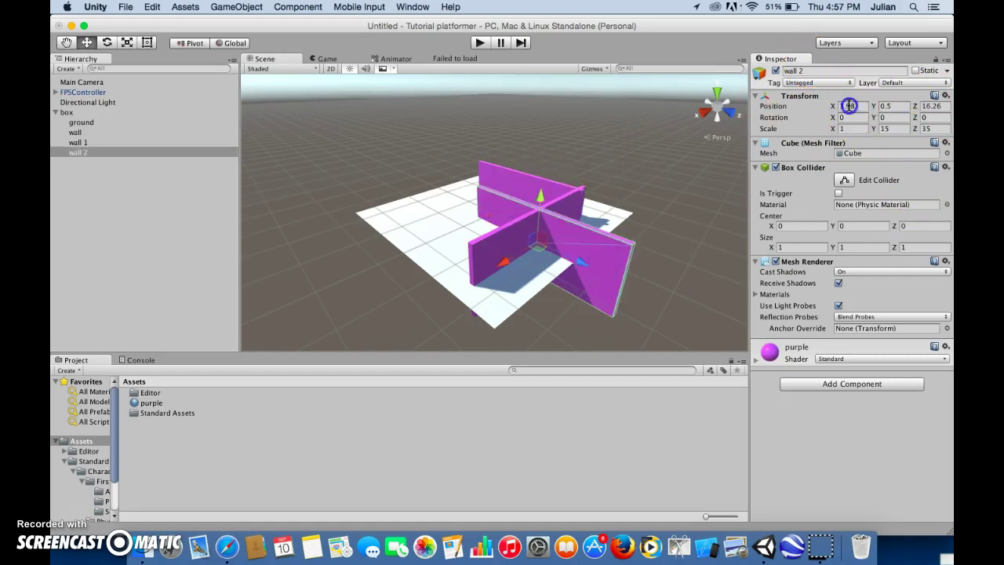
type("11")
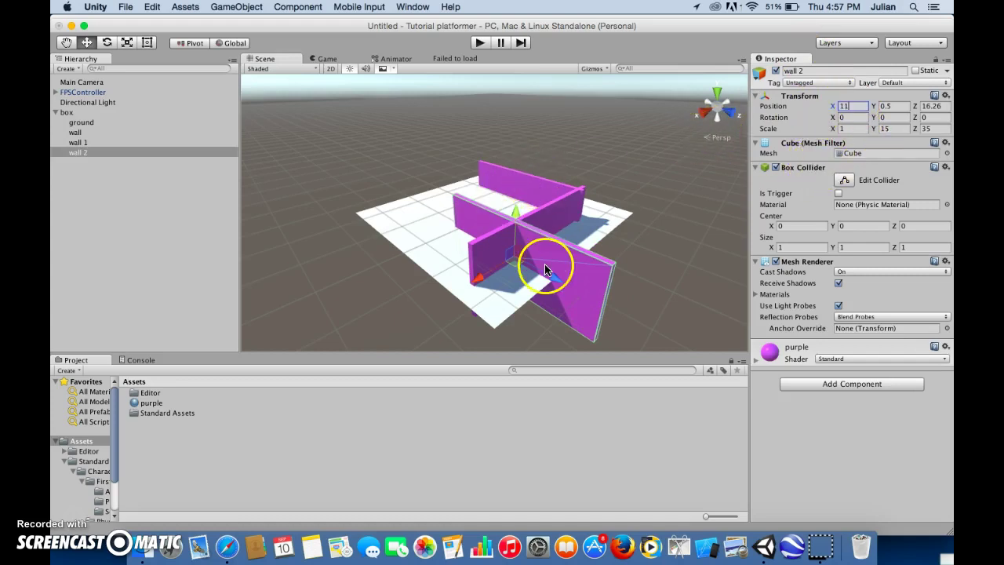
left_click_drag(549, 281, 592, 192)
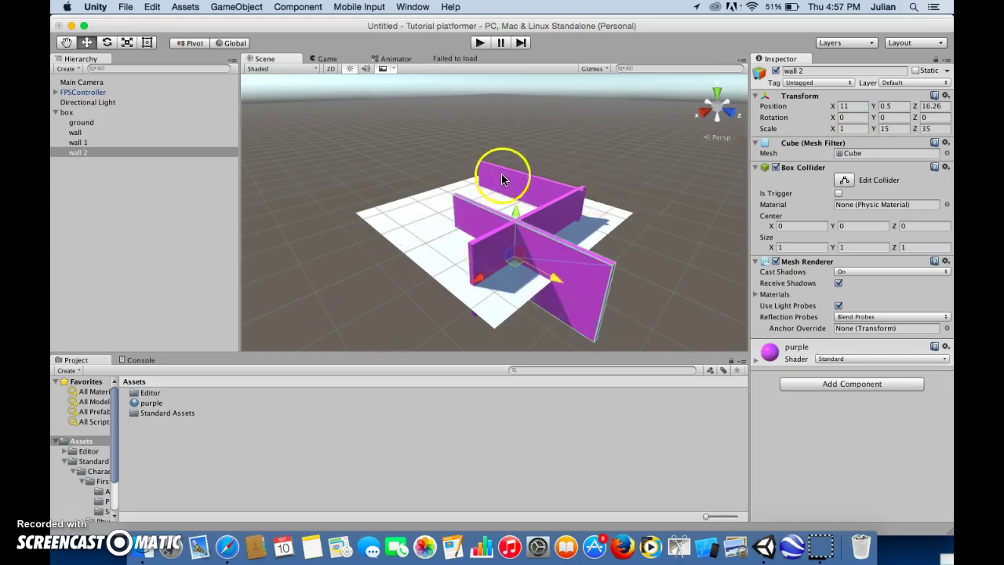
left_click(557, 207)
left_click(521, 176)
left_click(552, 218)
left_click(531, 233)
left_click(537, 219)
left_click(539, 217)
left_click(533, 247)
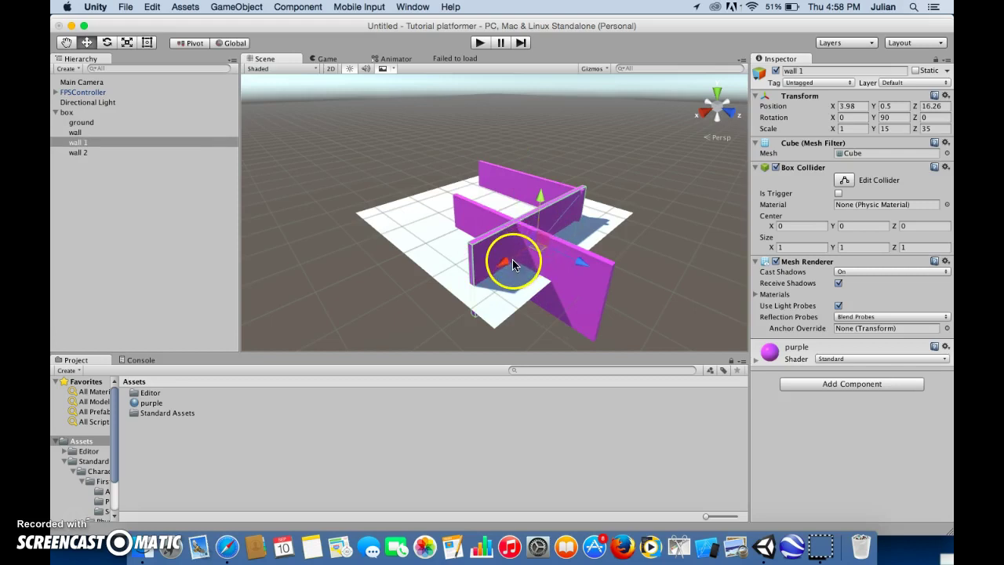
mouse_move(514, 261)
left_mouse_down()
mouse_move(488, 271)
mouse_move(498, 269)
left_mouse_up()
key("super+z")
Move wall 2 opposite the first wall, to an X position of 20 and a Z position of about 0.3.
left_click(571, 295)
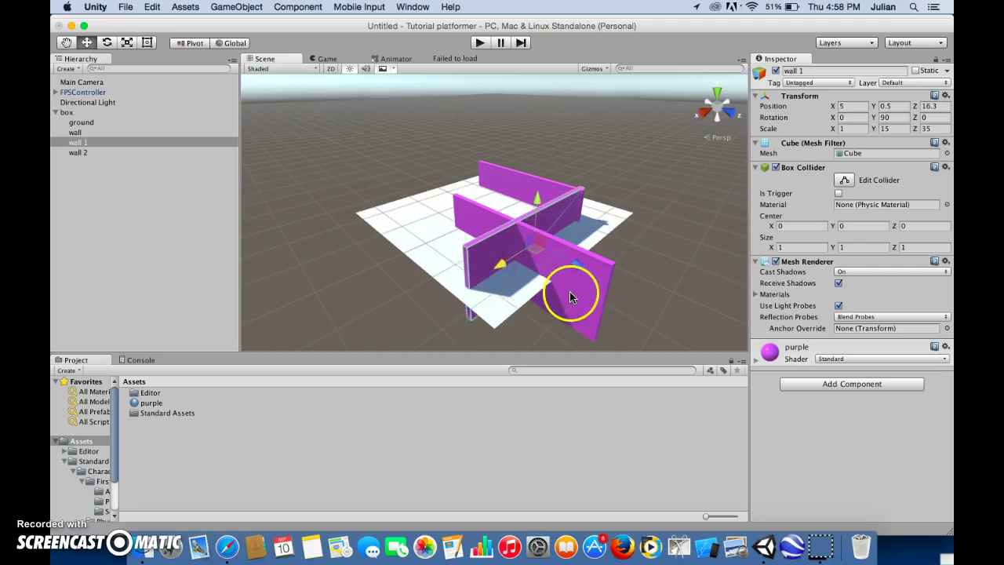
left_click(584, 302)
left_click(541, 274)
left_click_drag(474, 287, 454, 301)
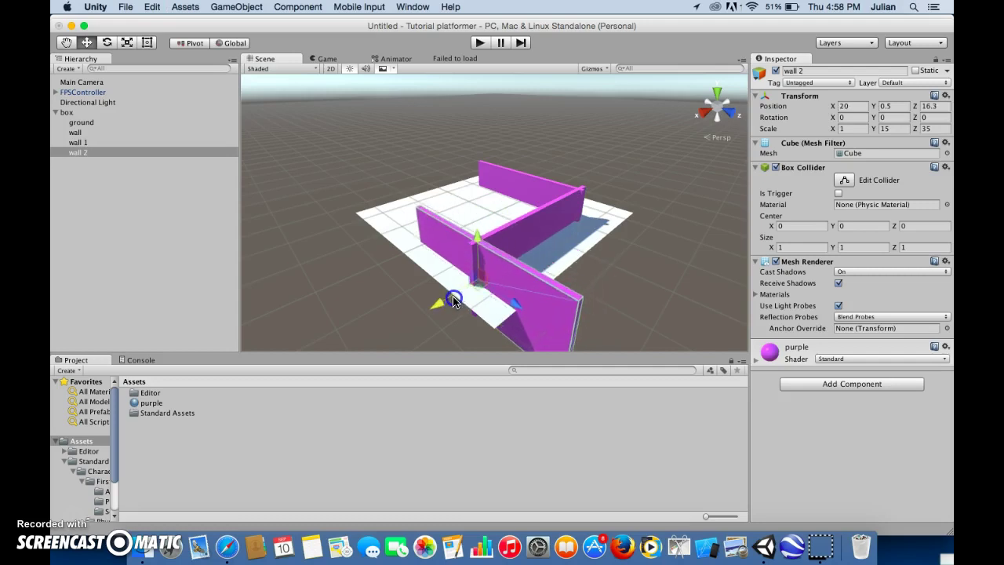
left_click_drag(519, 304, 466, 246)
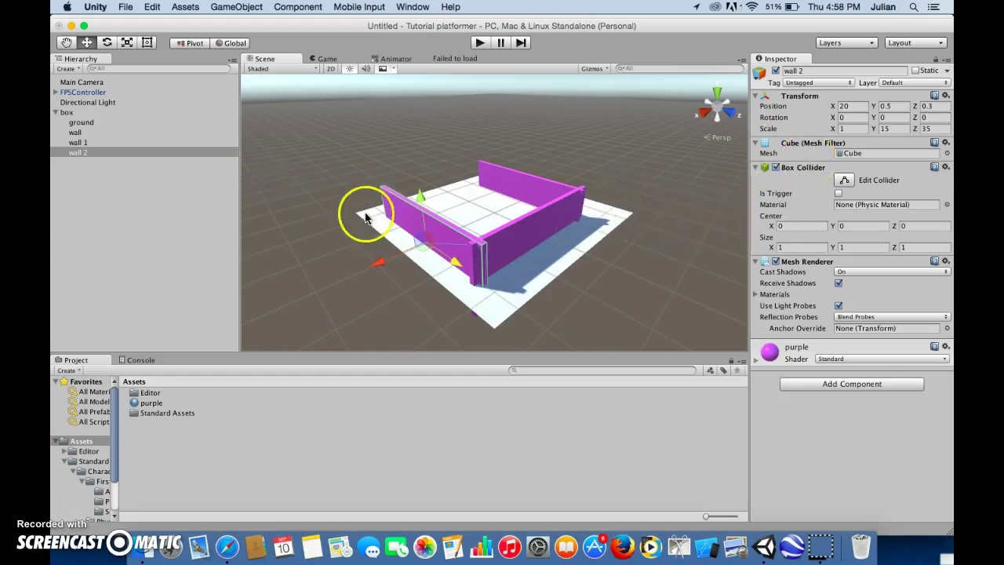
Duplicate wall 1 to make the fourth wall of the enclosure.
left_click(527, 234)
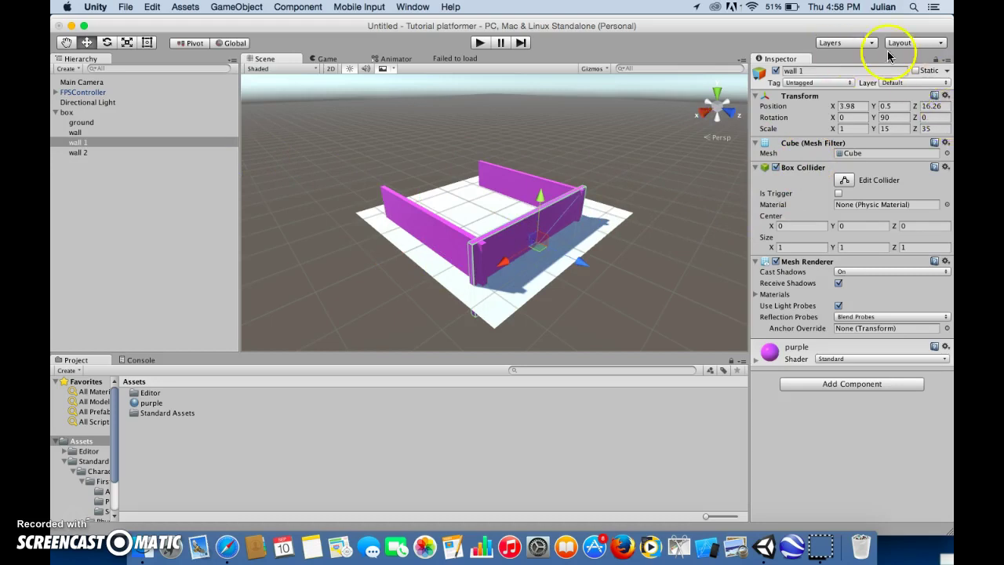
left_click(836, 97)
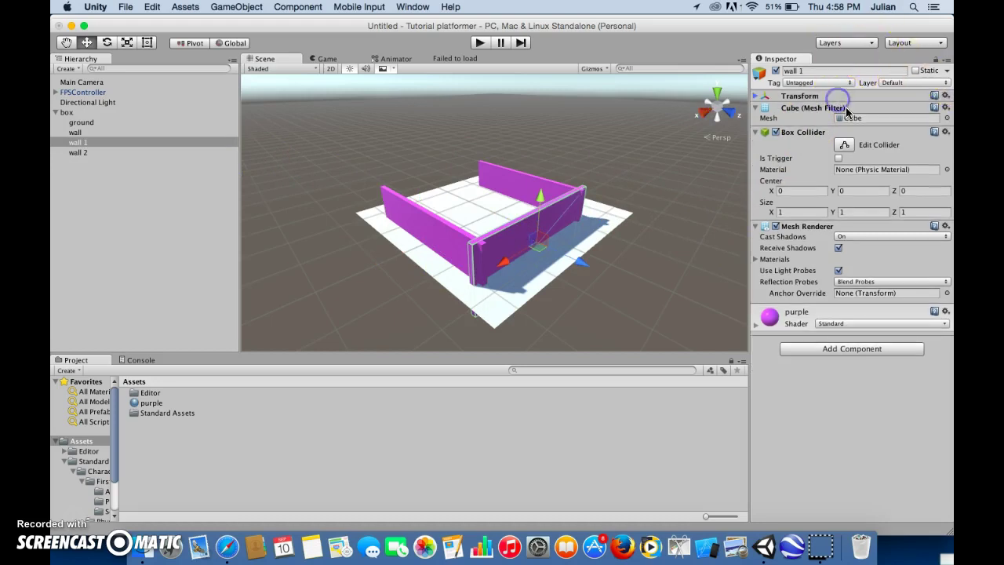
left_click(757, 95)
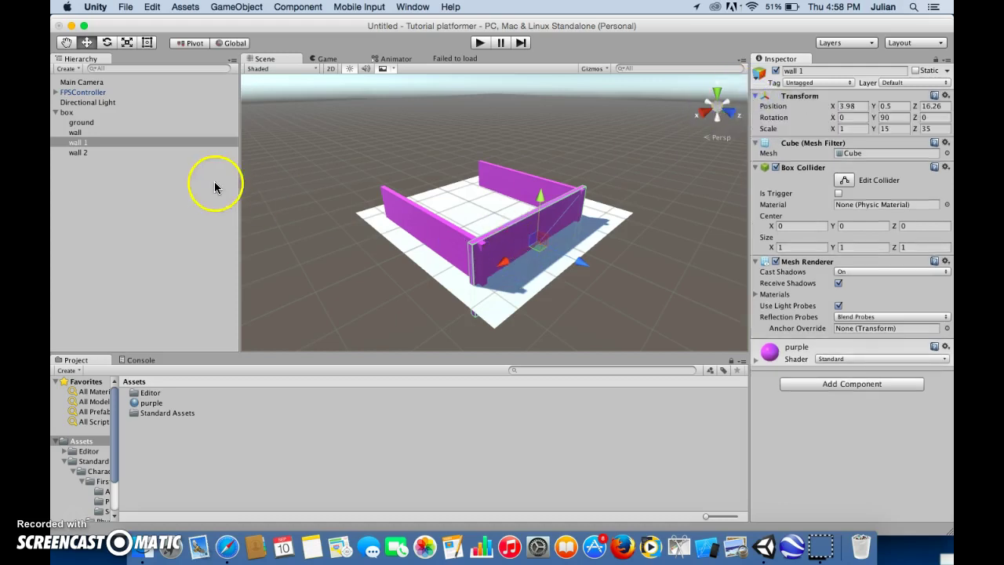
left_click(185, 141)
key("super+d")
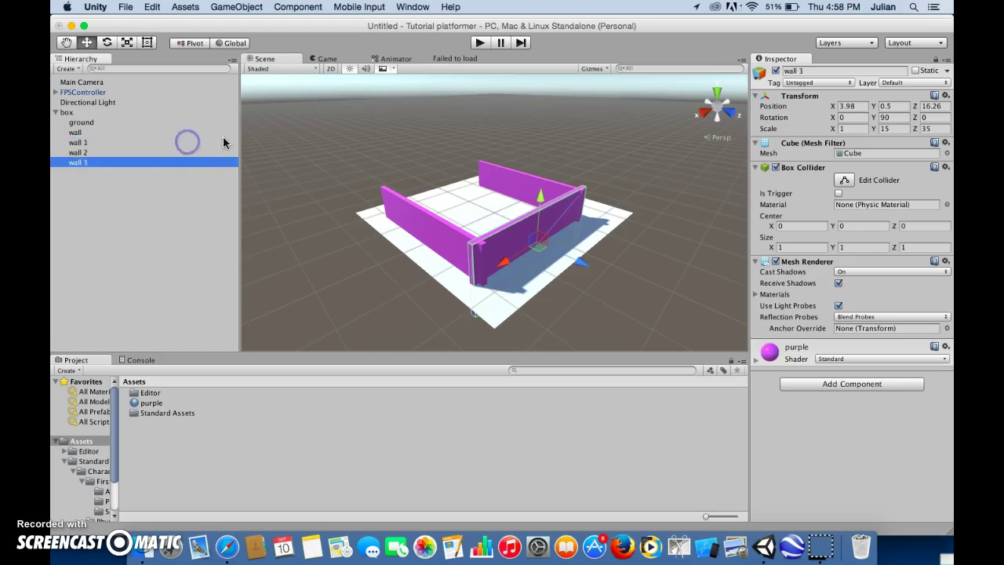
Try a negative X position of about -3.9 for the fourth wall, and undo the change.
left_click(857, 105)
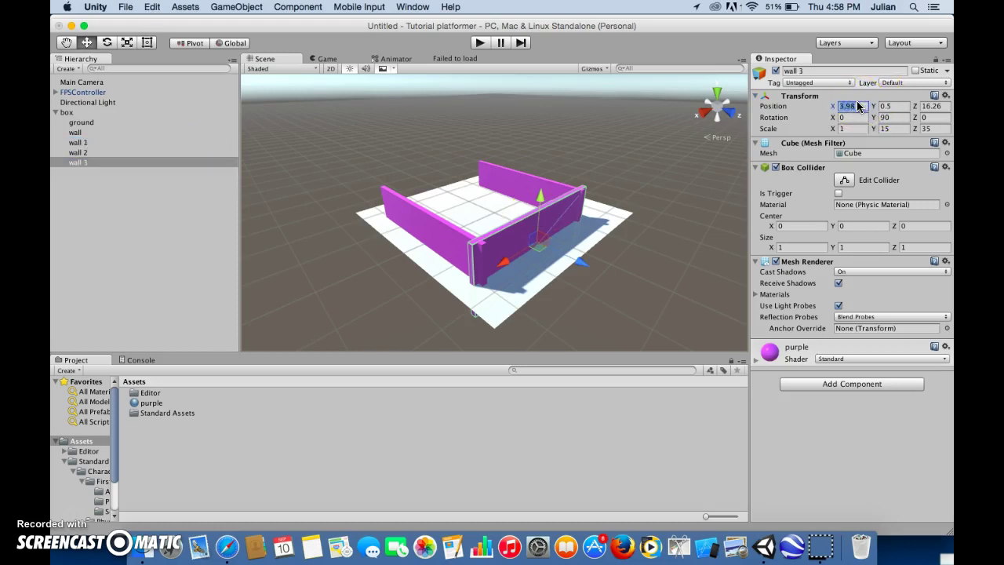
type("-3.9")
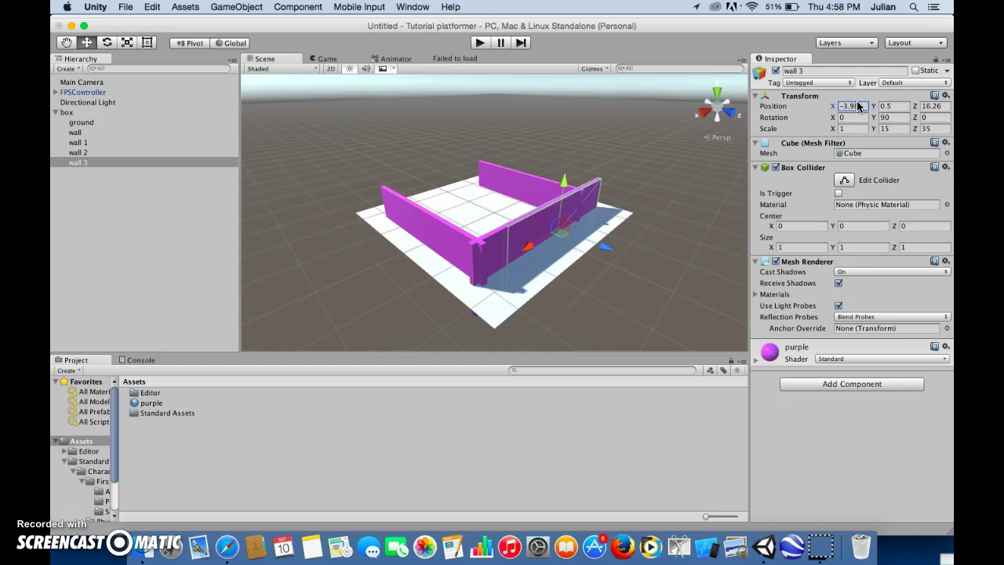
key("super+z")
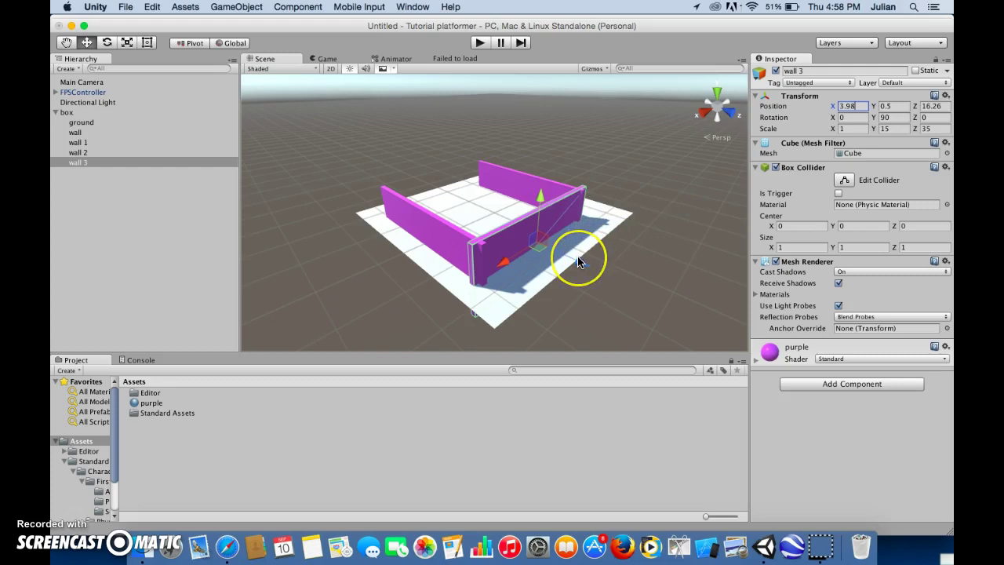
Move the fourth wall to the open side of the box, at about 4 in X and -14.7 in Z.
left_click_drag(541, 245, 451, 200)
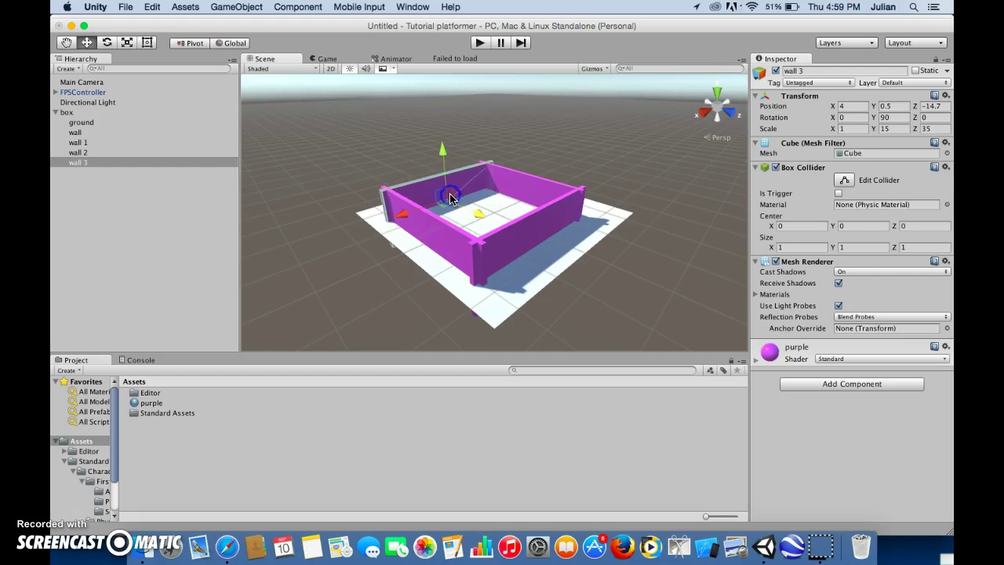
scroll(462, 231, "up", 8)
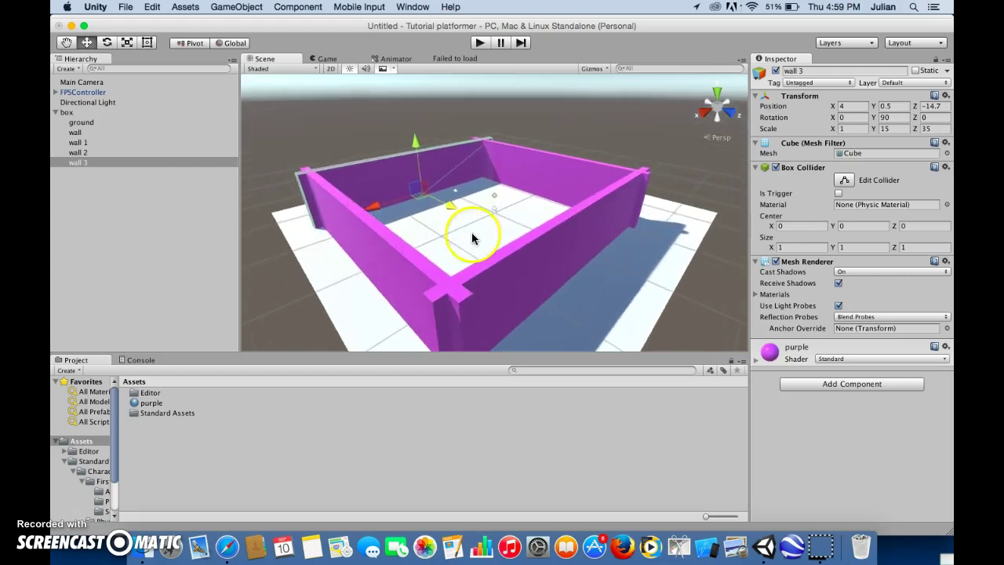
Compare the Transform values of opposite walls 1 and 3 and inspect the inside of the enclosure.
left_click(587, 252)
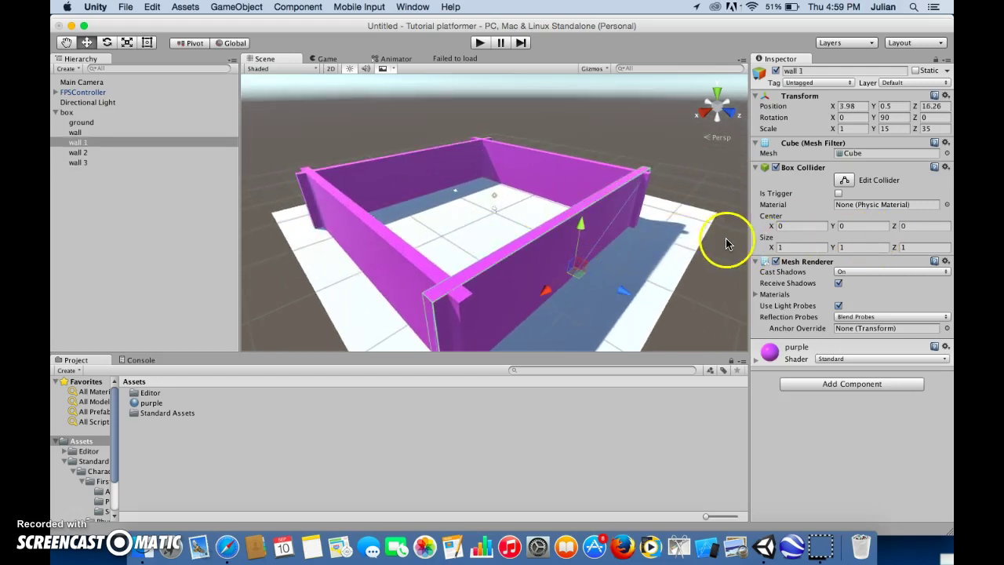
left_click(348, 175)
type("4")
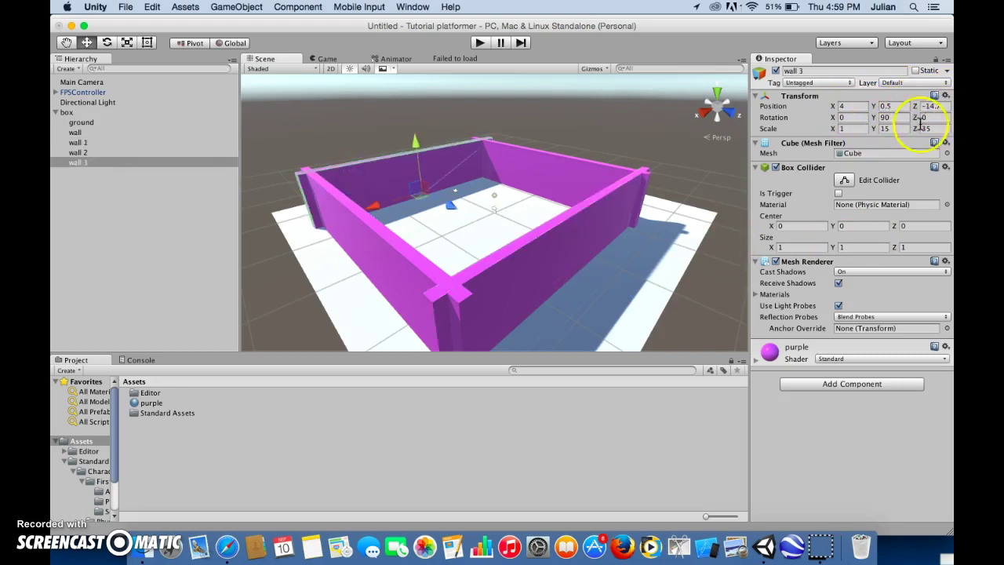
left_click(550, 220)
left_click(568, 250)
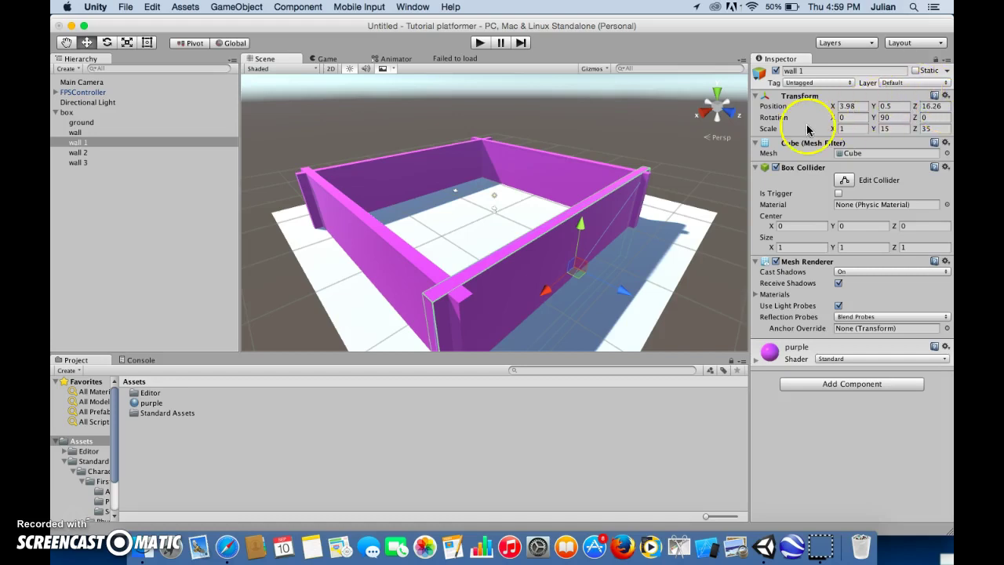
left_click(421, 181)
left_click(548, 248)
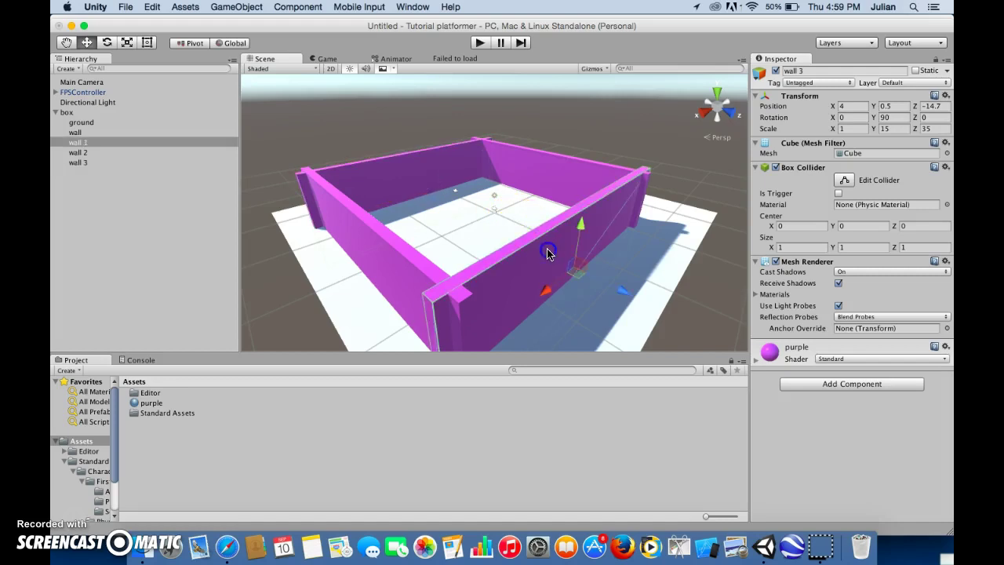
left_click(463, 324)
left_click(514, 237)
scroll(376, 252, "up", 3)
scroll(377, 248, "up", 5)
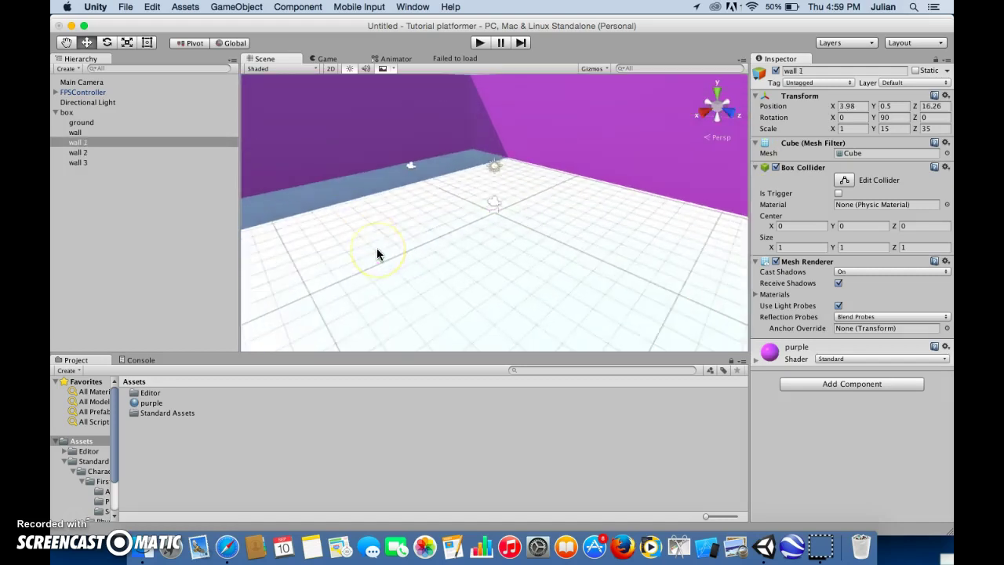
scroll(369, 250, "down", 3)
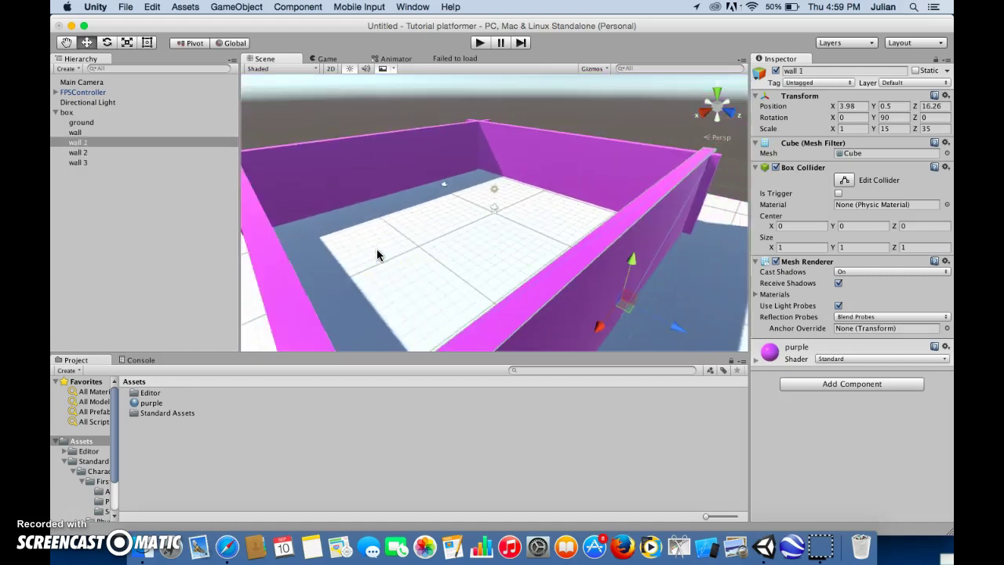
Create a new material in the Assets folder and name it green.
right_click(183, 435)
mouse_move(217, 325)
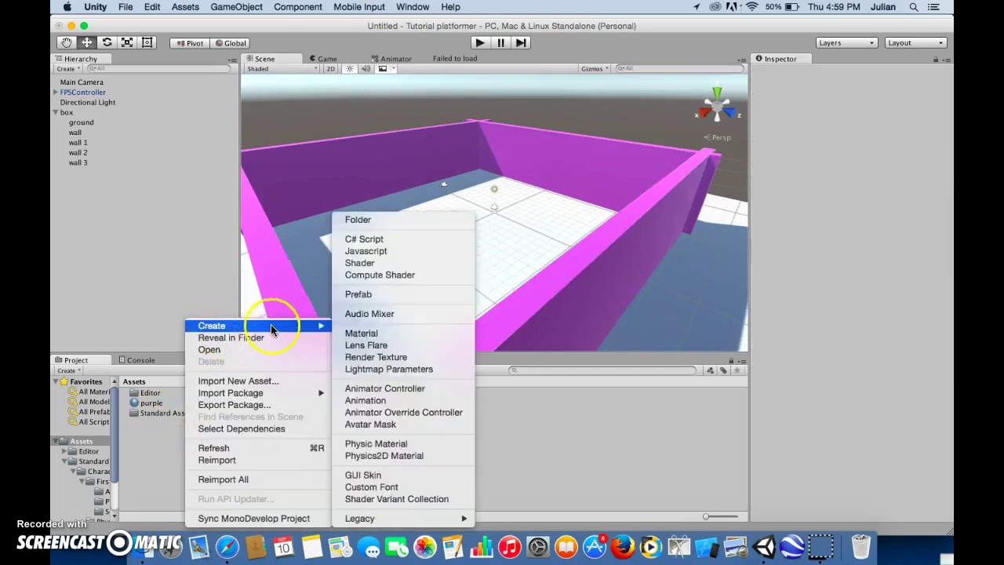
left_click(372, 333)
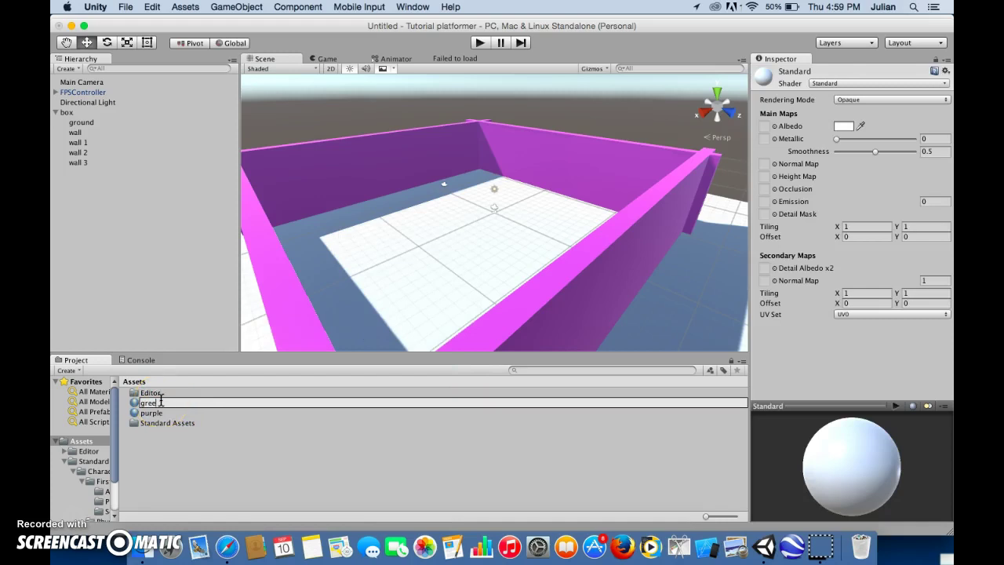
left_click(190, 443)
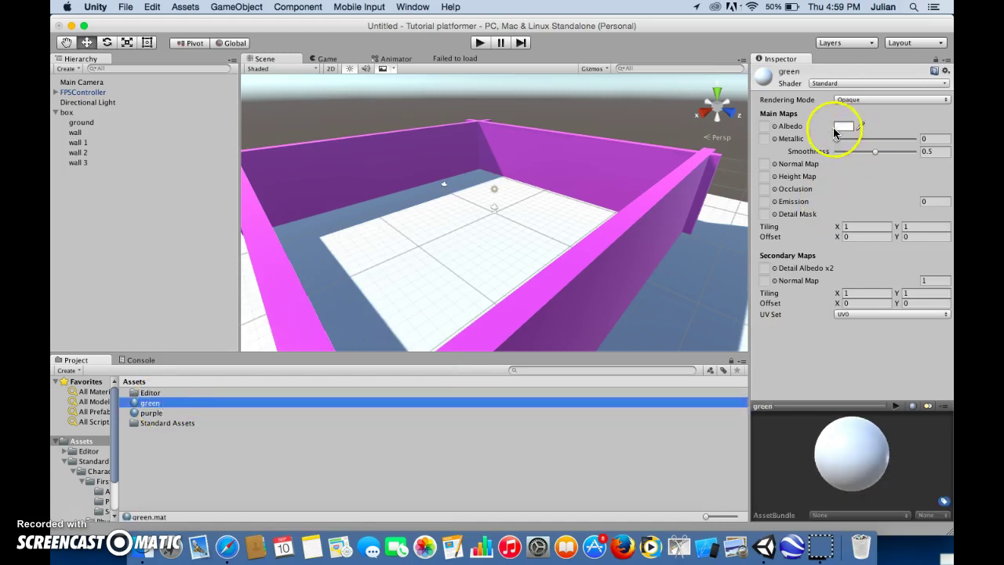
Set the green material's Albedo to a bright turquoise green and apply the material to the ground.
left_click(843, 126)
mouse_move(98, 86)
left_mouse_down()
mouse_move(86, 64)
mouse_move(94, 67)
left_mouse_up()
left_click(54, 19)
left_click_drag(151, 406, 397, 261)
scroll(418, 269, "up", 5)
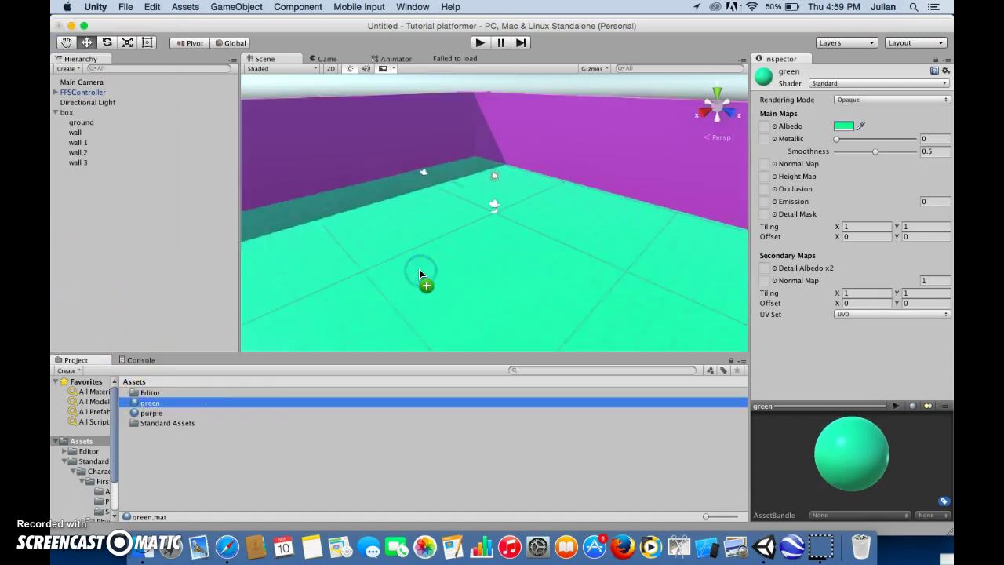
Compare the Transform values of walls 1, 2 and 3 inside the box.
scroll(419, 269, "down", 2)
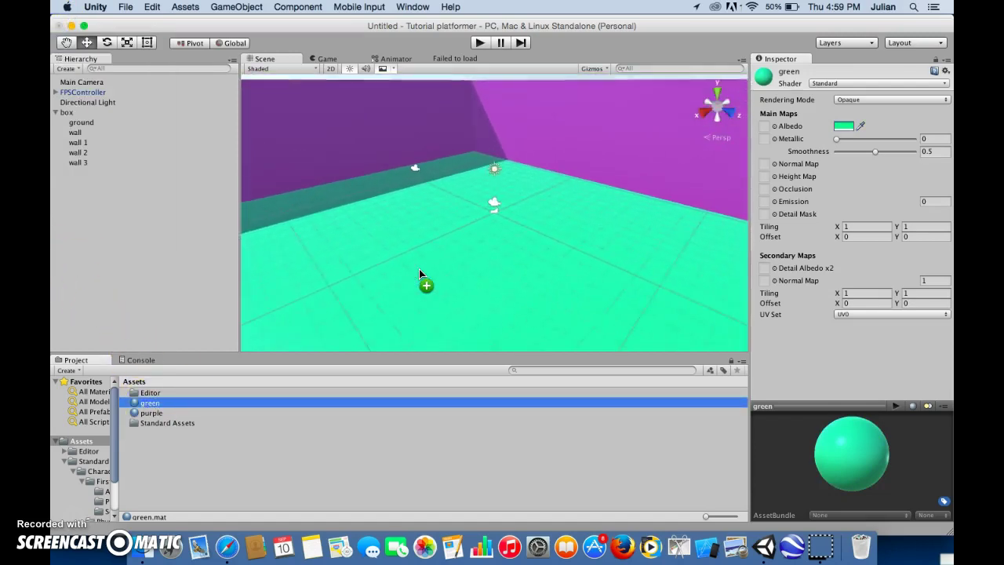
scroll(419, 269, "down", 2)
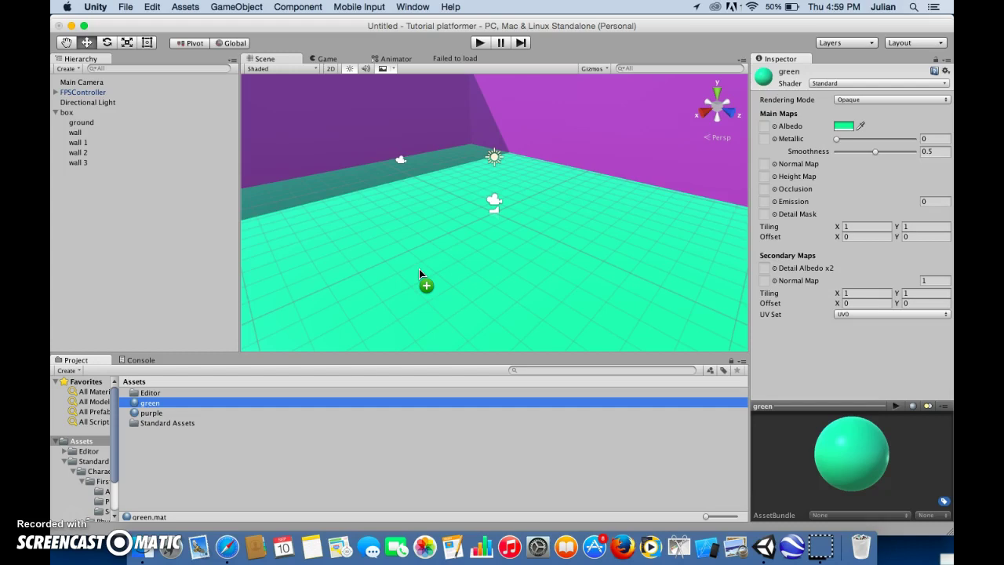
left_click(86, 152)
left_click(106, 161)
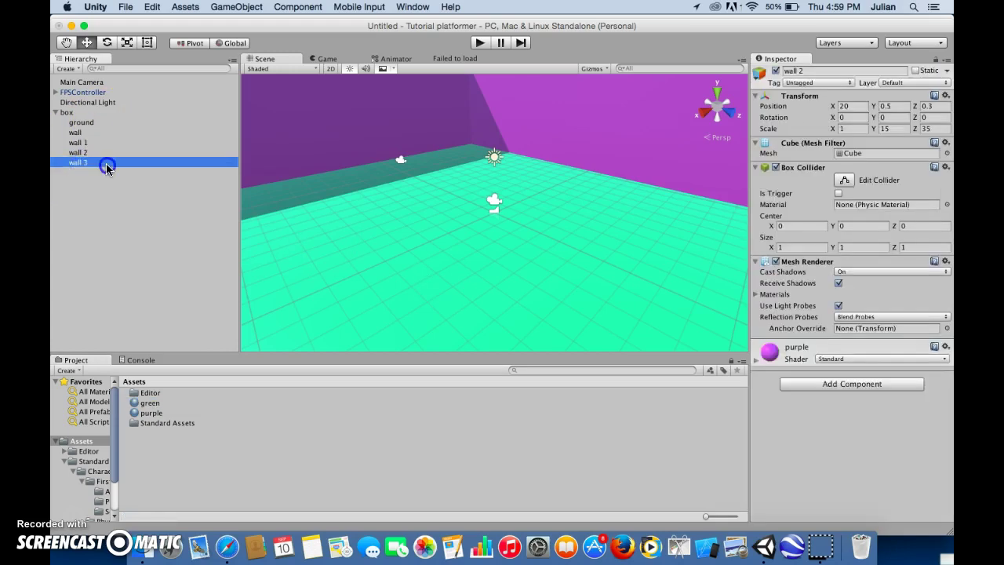
left_click(103, 152)
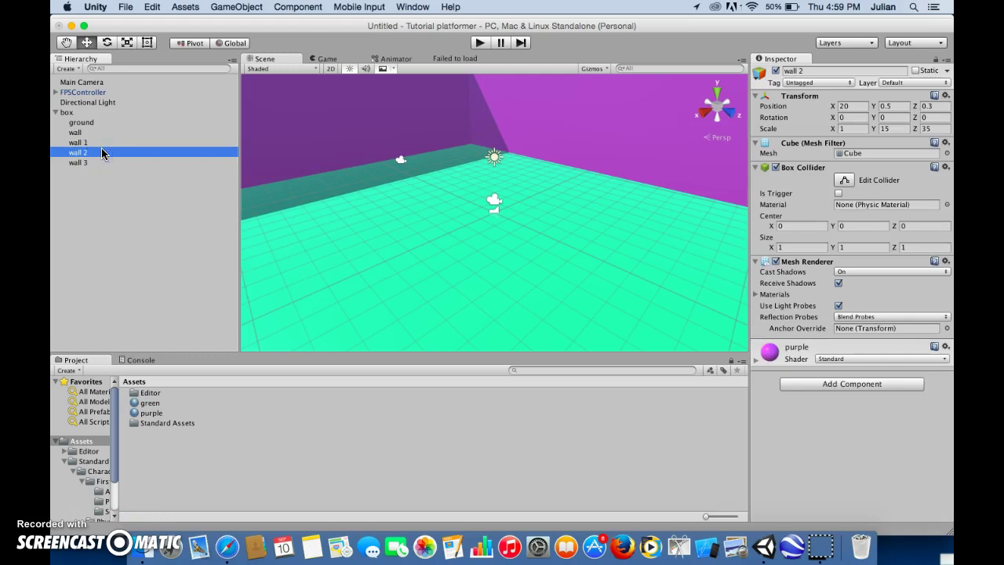
left_click(91, 142)
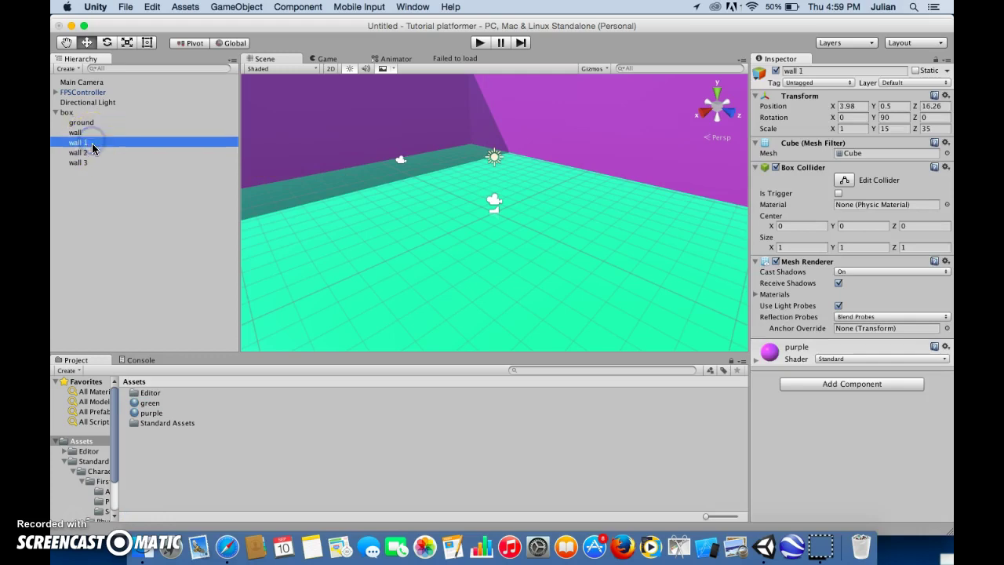
Play-test the scene by walking around inside the walls in first person, and stop the game.
left_click(476, 43)
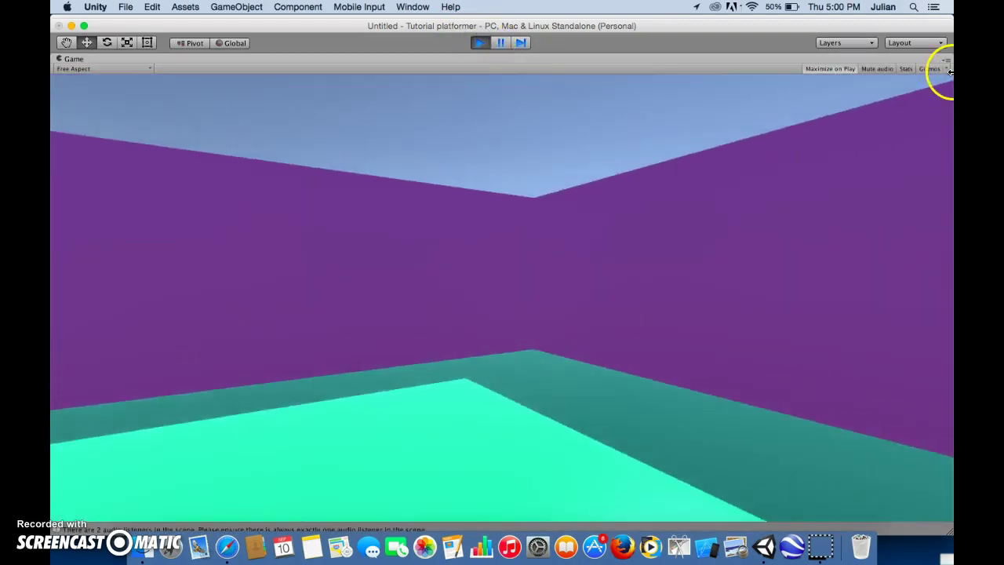
key("w")
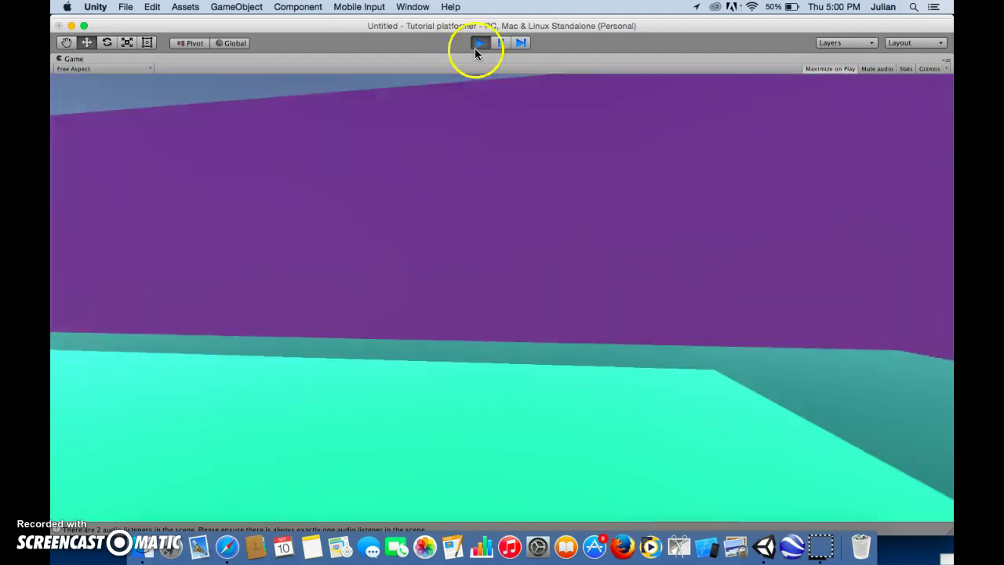
left_click(477, 44)
scroll(516, 91, "down", 6)
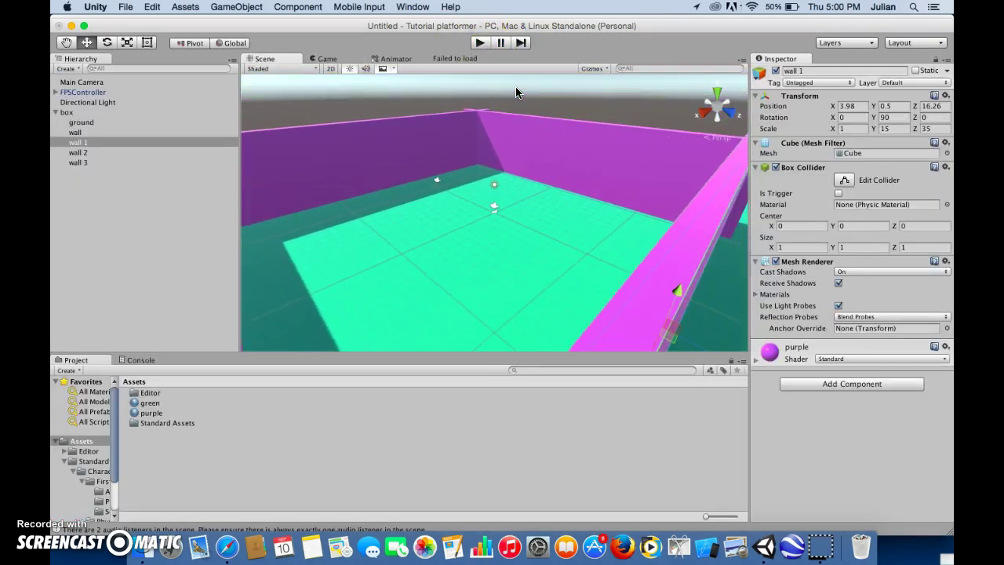
scroll(516, 92, "up", 3)
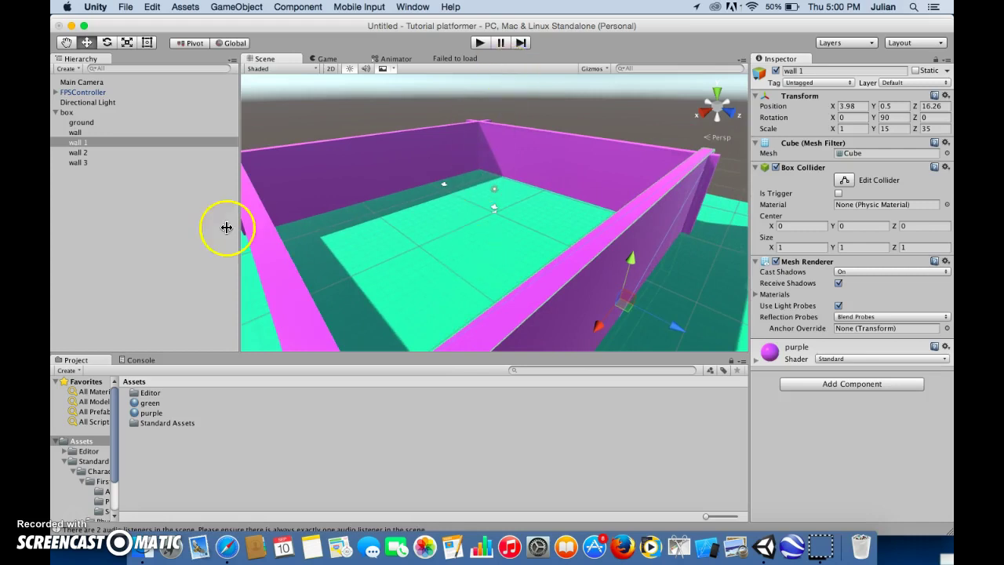
Duplicate the Directional Light to brighten the scene.
left_click(108, 160)
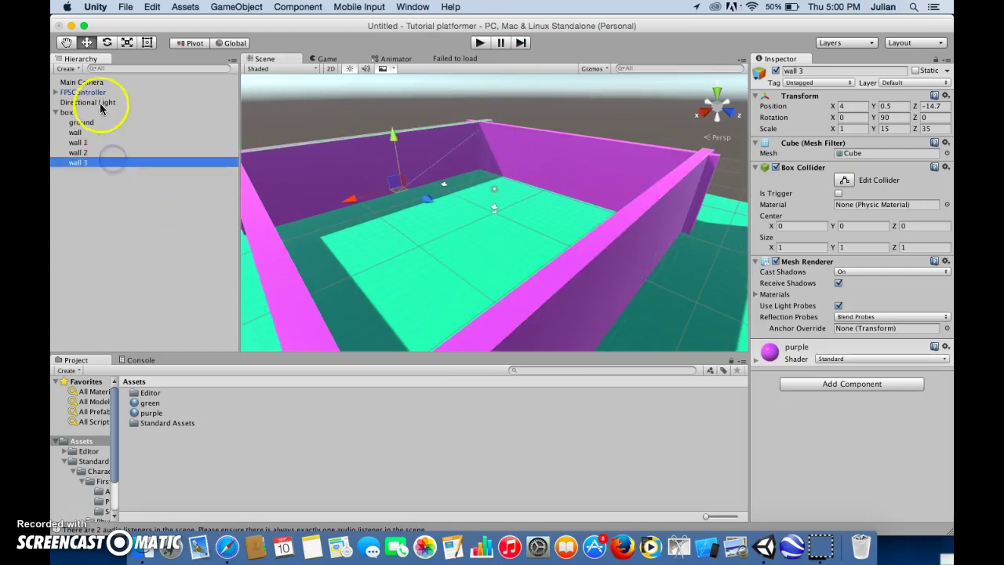
left_click(86, 92)
left_click(99, 102)
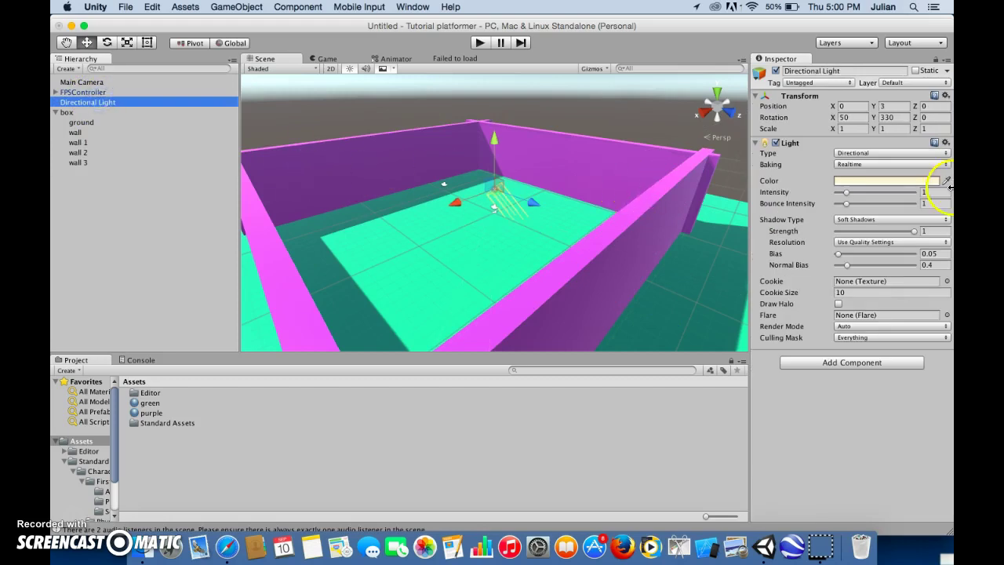
key("f")
scroll(303, 273, "up", 5)
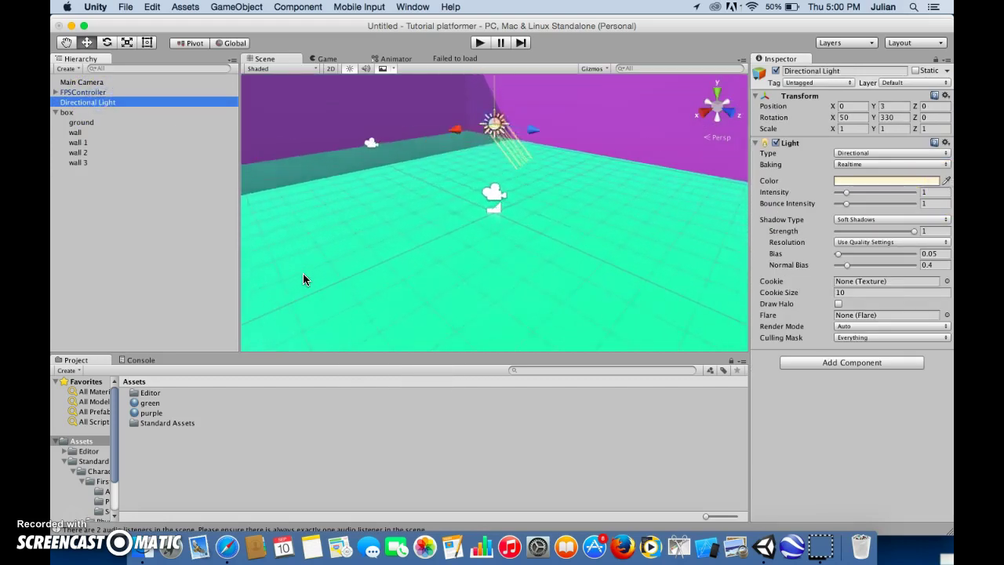
scroll(305, 273, "down", 10)
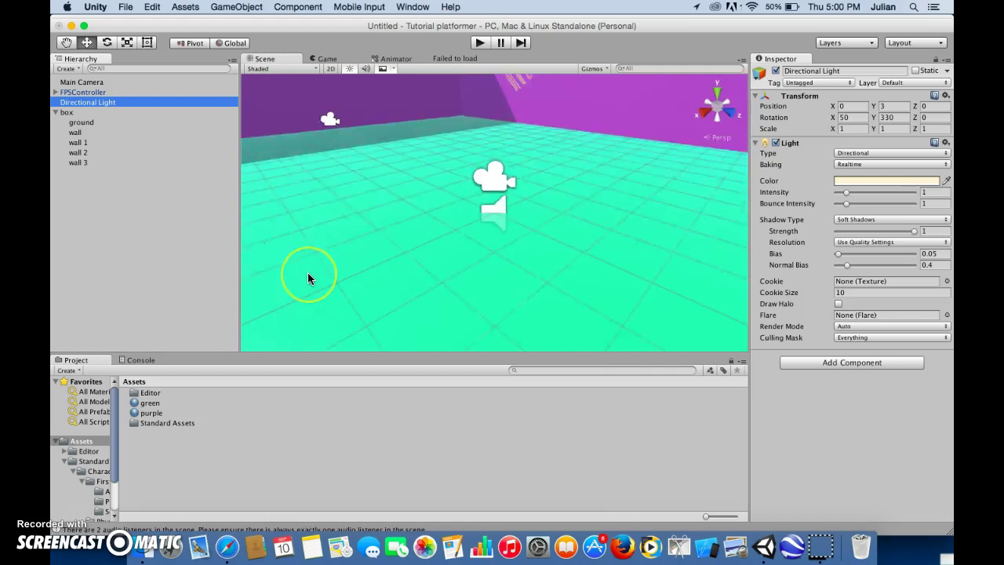
scroll(308, 272, "up", 10)
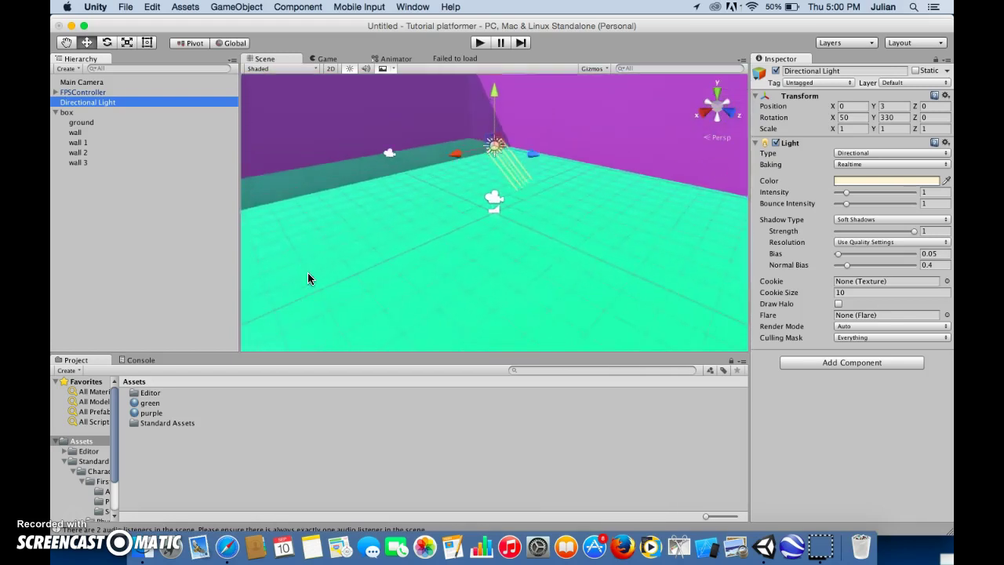
left_click(466, 166)
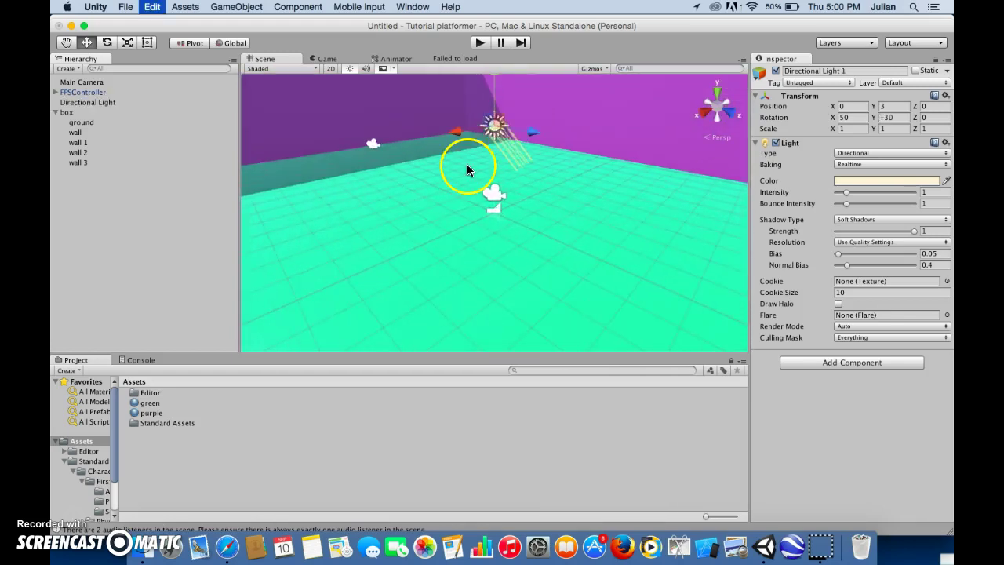
key("super+d")
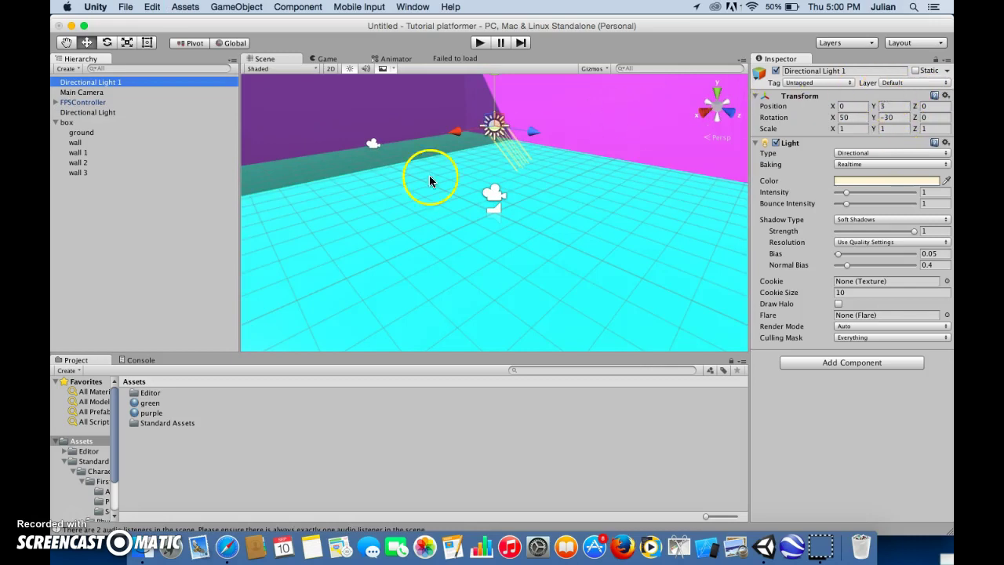
Try a Y rotation of 30 on the duplicated directional light.
left_click(889, 115)
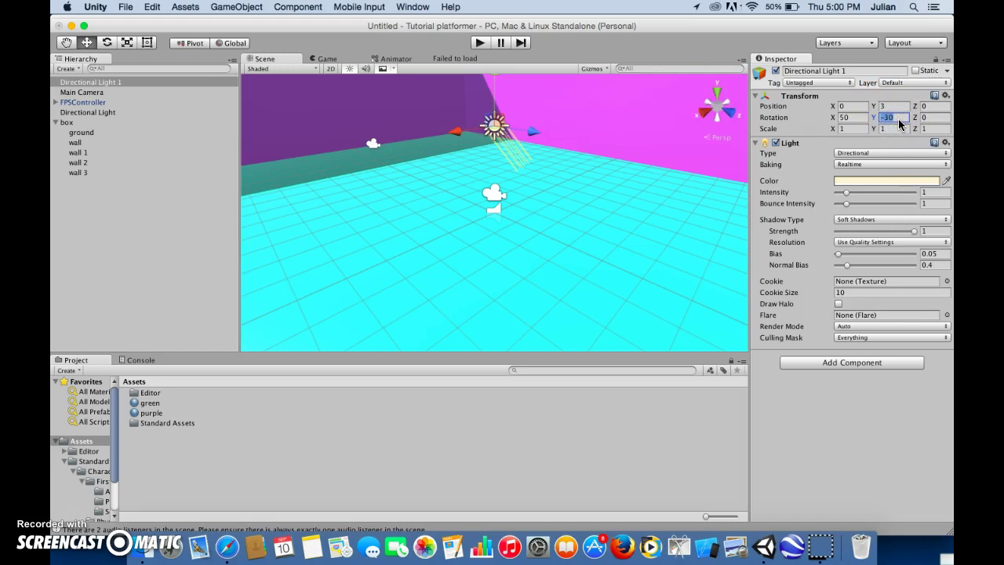
type("30")
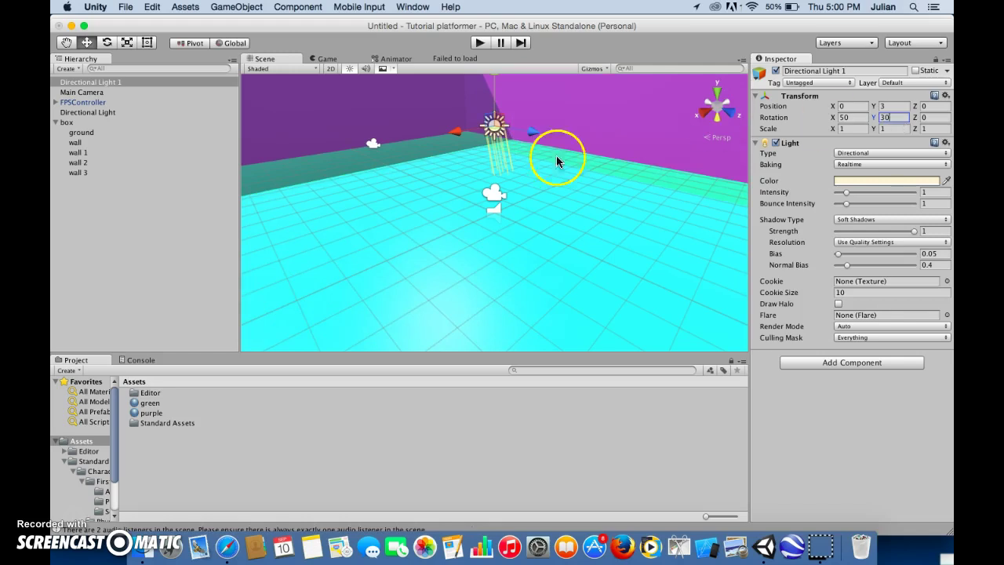
left_click(497, 167)
key("f")
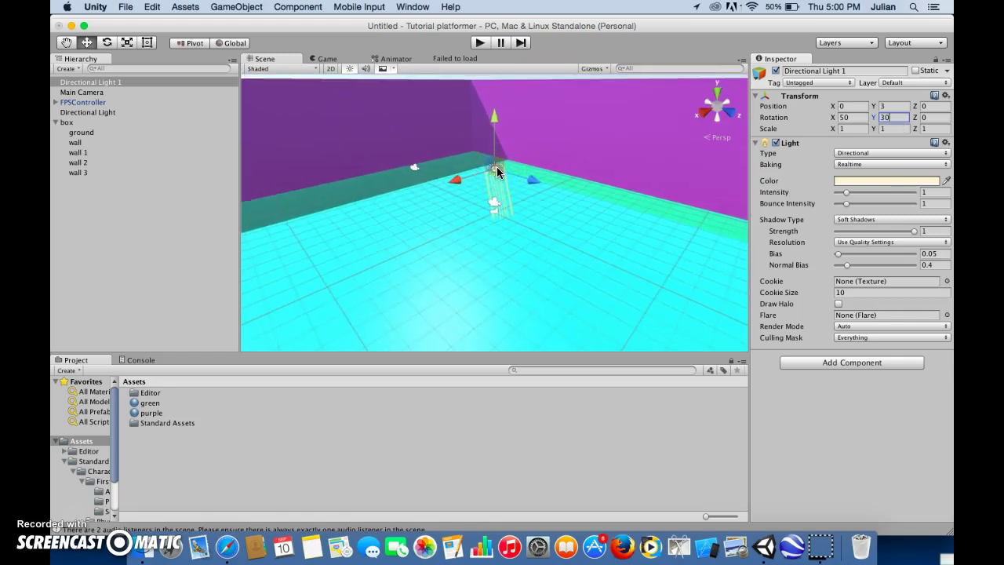
Examine the lighting from the game camera's view and across the whole enclosure in the scene.
left_click(329, 58)
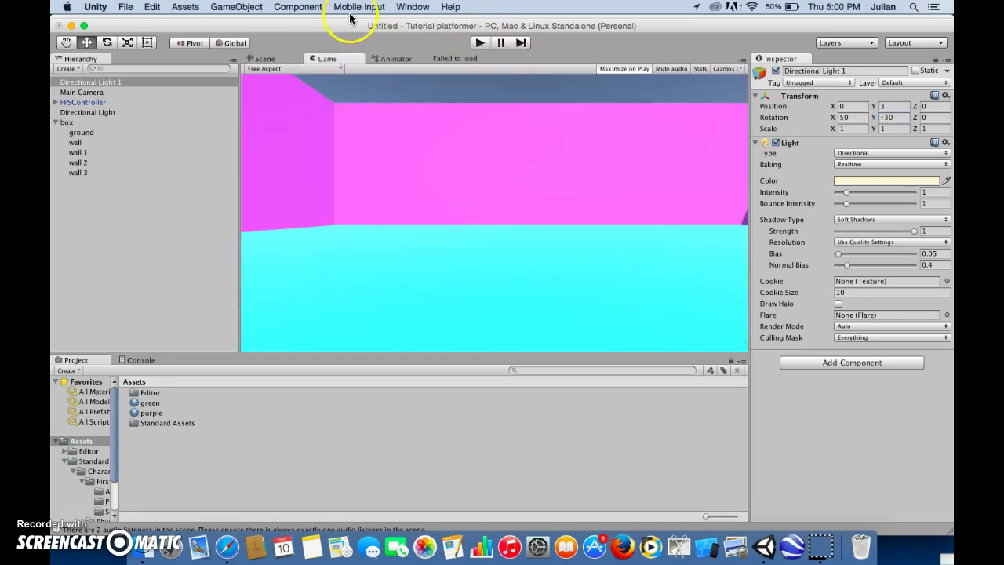
left_click(281, 54)
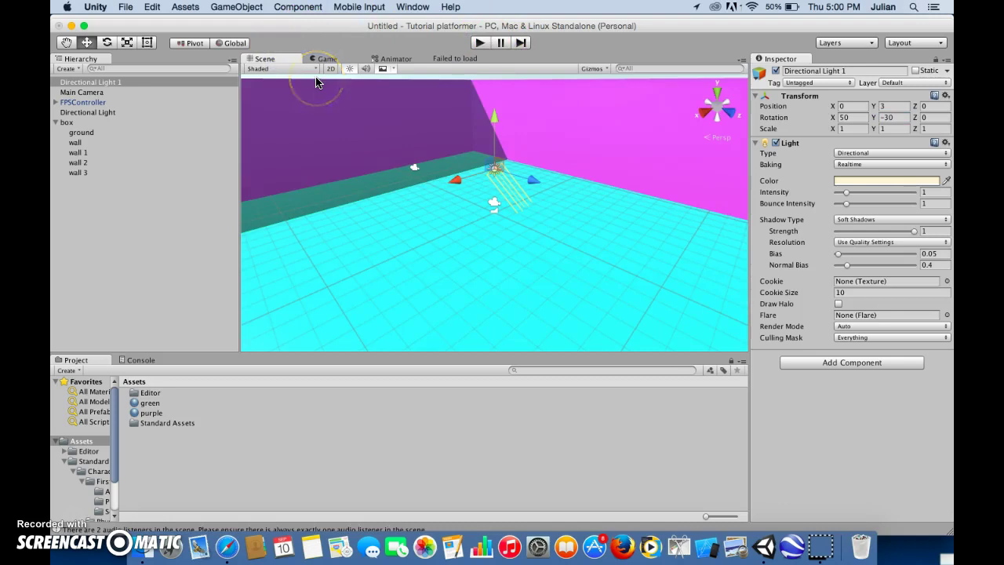
scroll(321, 119, "down", 10)
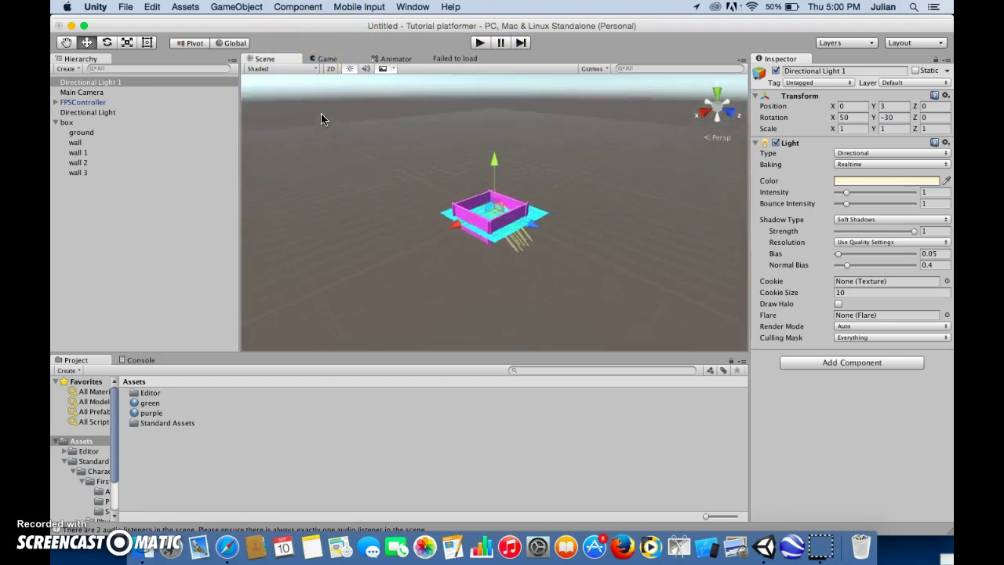
key("f")
scroll(321, 119, "down", 10)
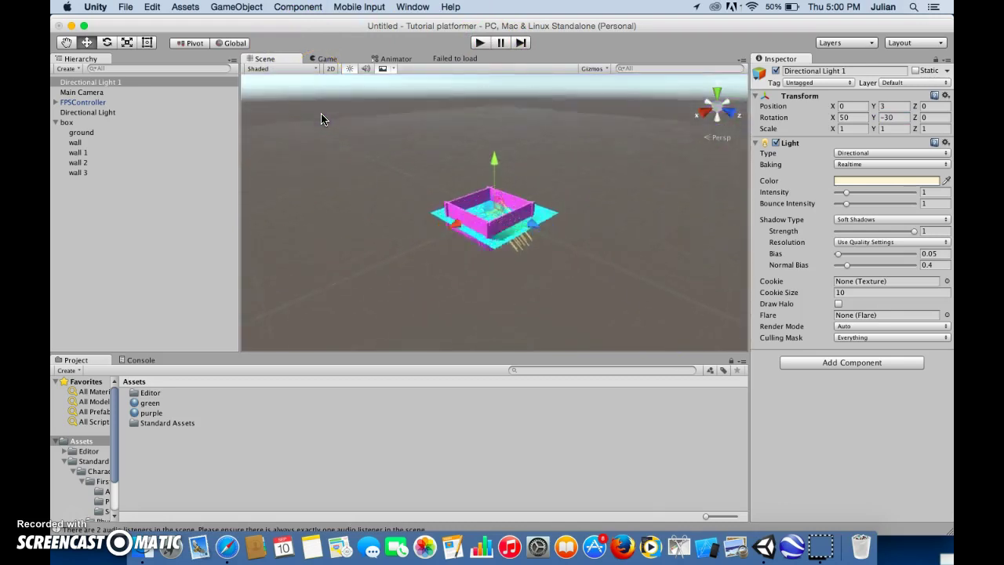
key("f")
scroll(320, 114, "down", 5)
scroll(321, 114, "up", 10)
scroll(320, 114, "down", 15)
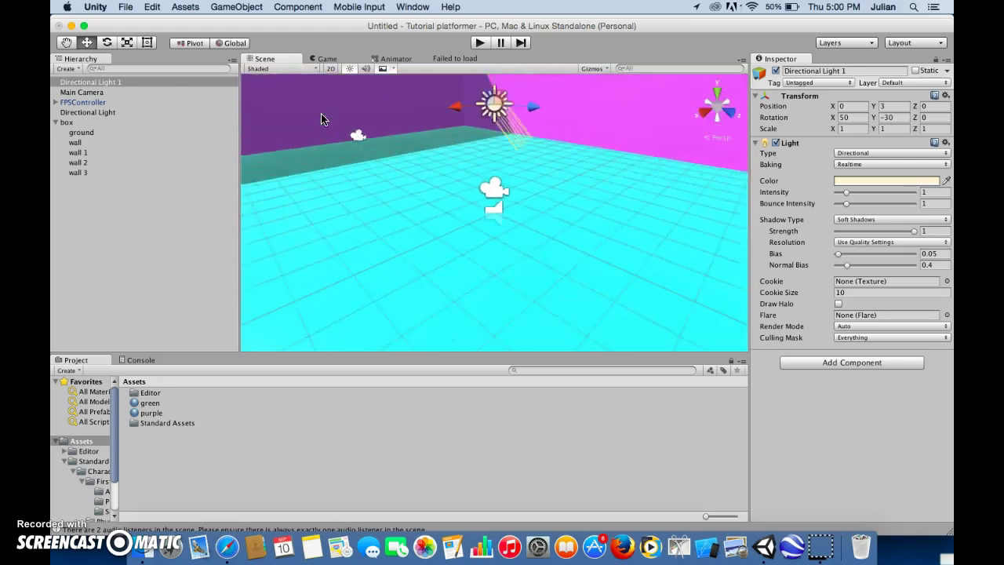
left_click(477, 263)
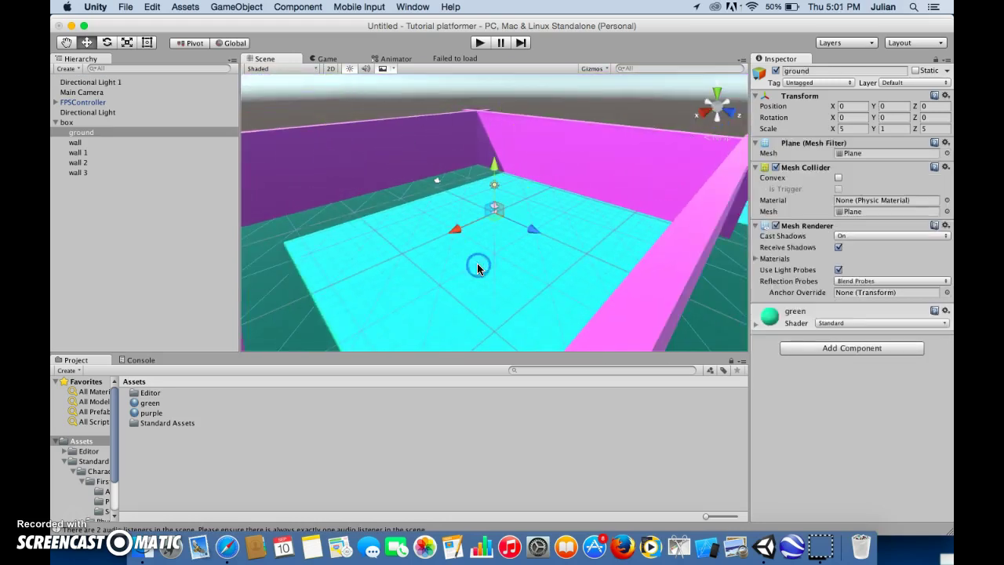
left_click(377, 92)
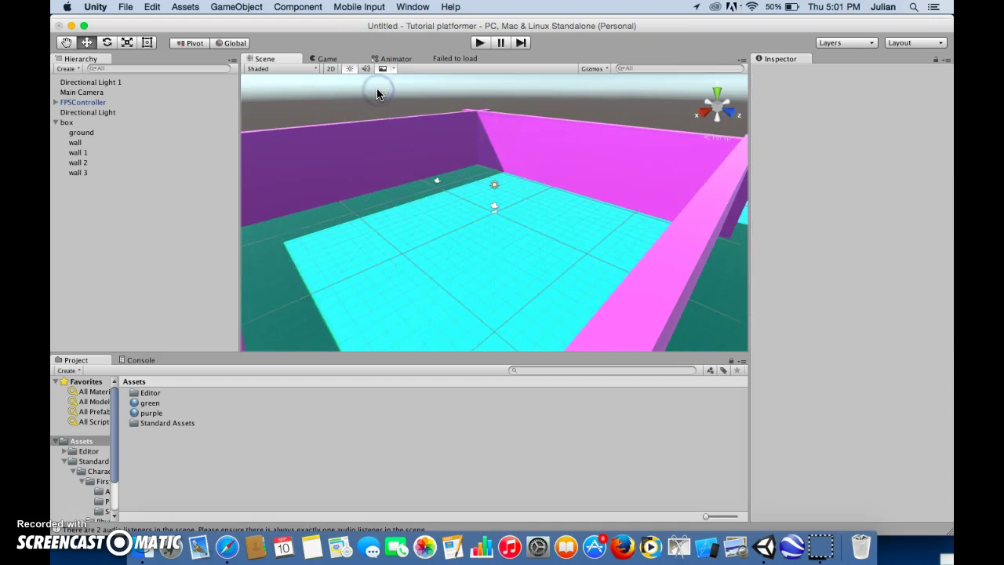
left_click(497, 207)
left_click(570, 97)
Create a new folder in Assets and name it cubes.
right_click(383, 432)
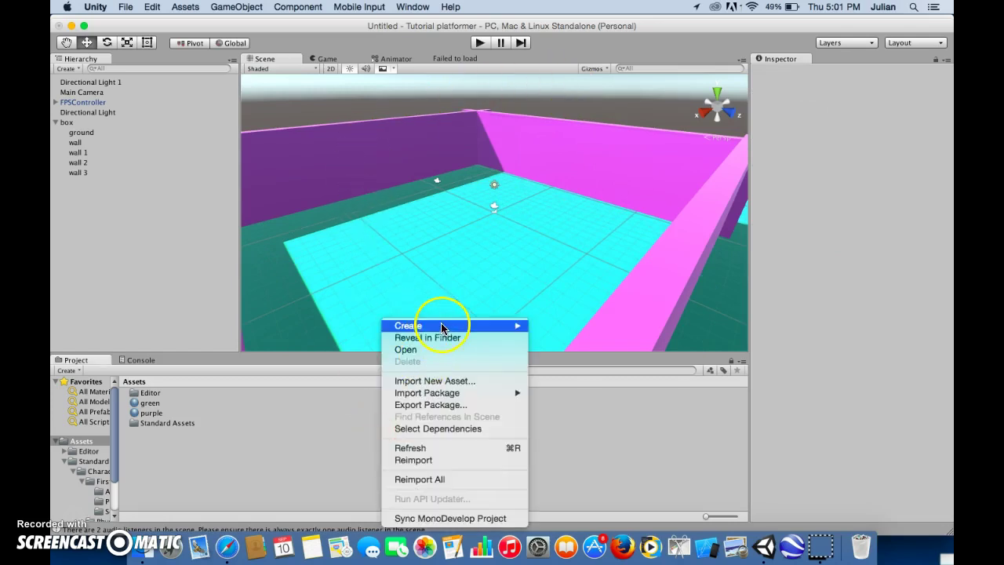
mouse_move(442, 326)
left_click(568, 220)
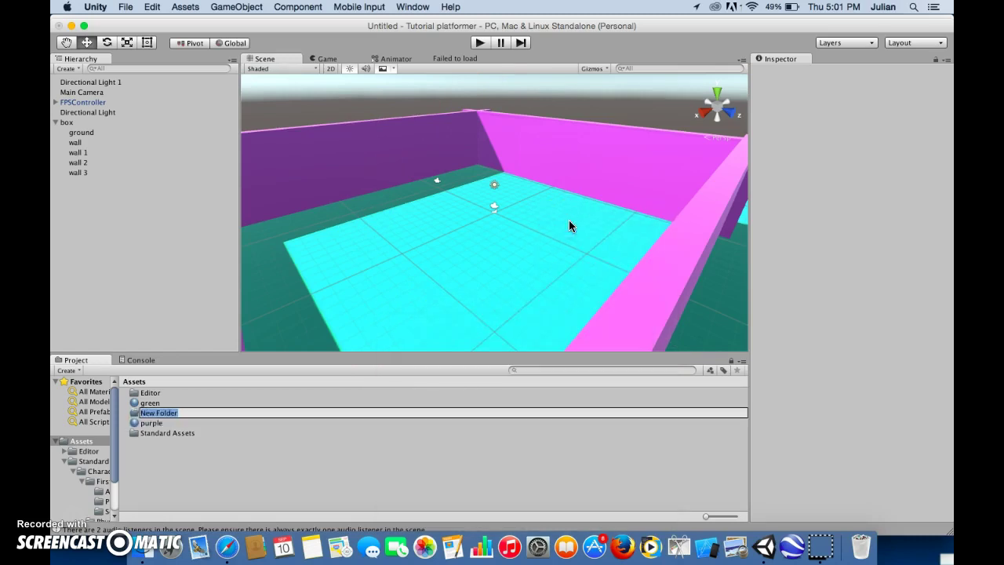
left_click(386, 468)
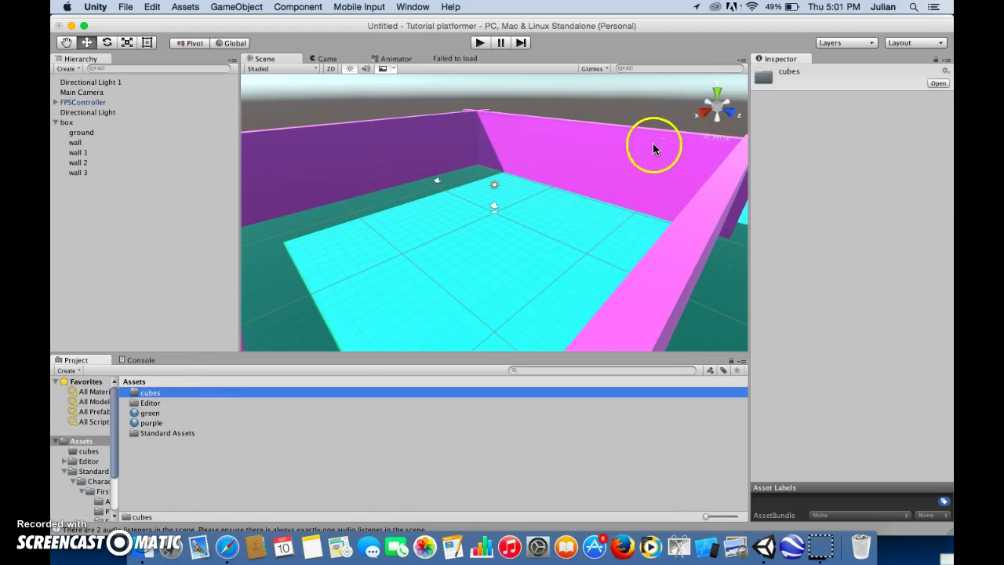
Create a 3D cube in the scene and save it as a prefab in the cubes folder.
double_click(135, 392)
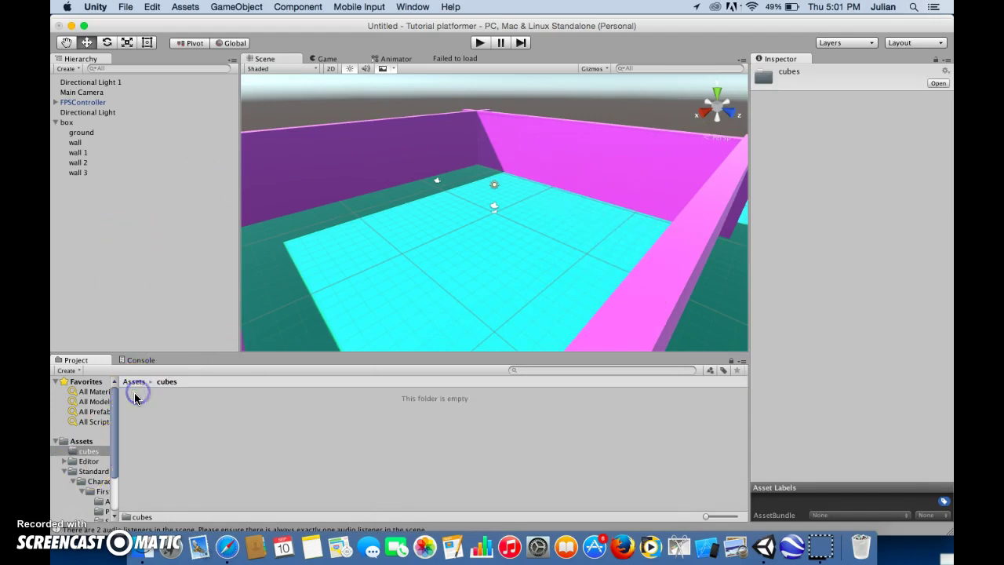
right_click(135, 397)
right_click(81, 271)
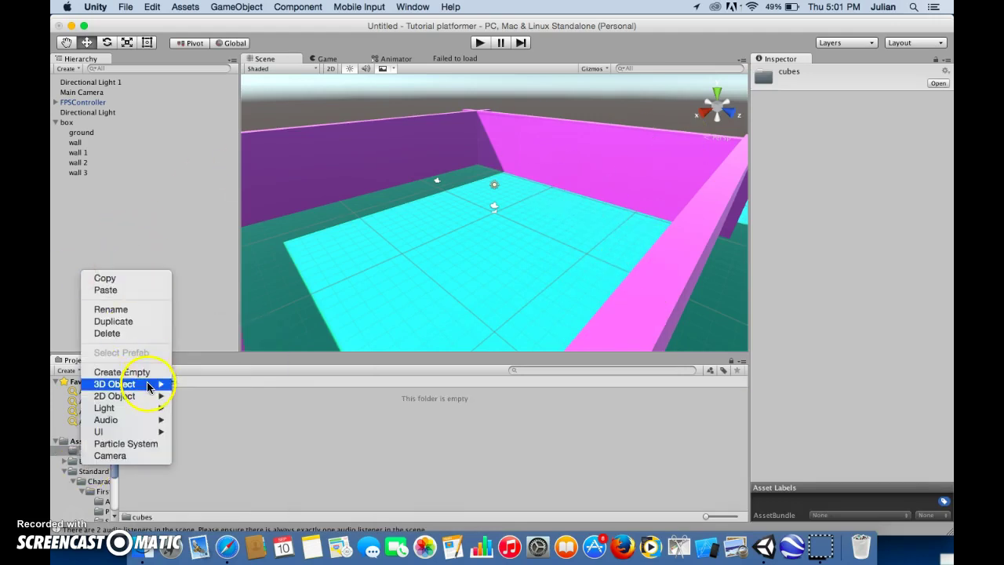
mouse_move(149, 384)
left_click(201, 384)
left_click_drag(84, 184, 130, 401)
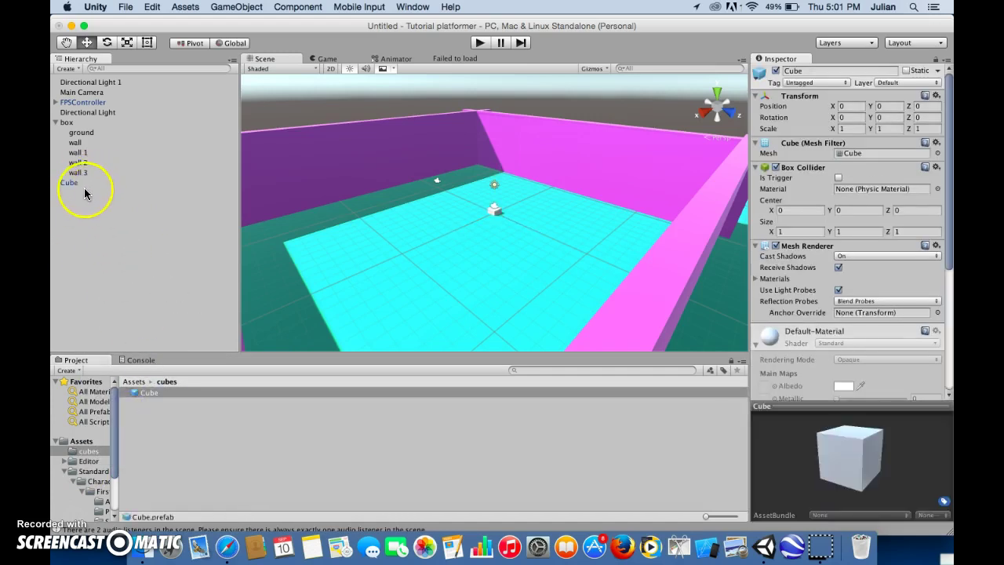
Delete the original Cube from the scene, keeping its prefab.
left_click(80, 185)
right_click(80, 185)
left_click(118, 248)
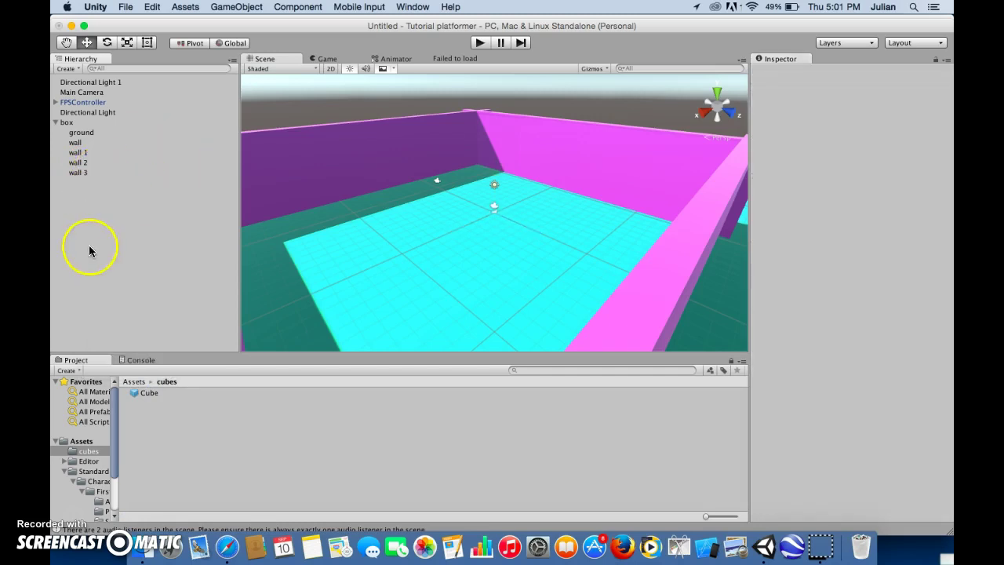
Add an instance of the Cube prefab to the scene and position it at about 3.35 in X and 0.5 in Y.
left_click_drag(147, 392, 173, 265)
left_click_drag(481, 207, 437, 246)
left_click(886, 119)
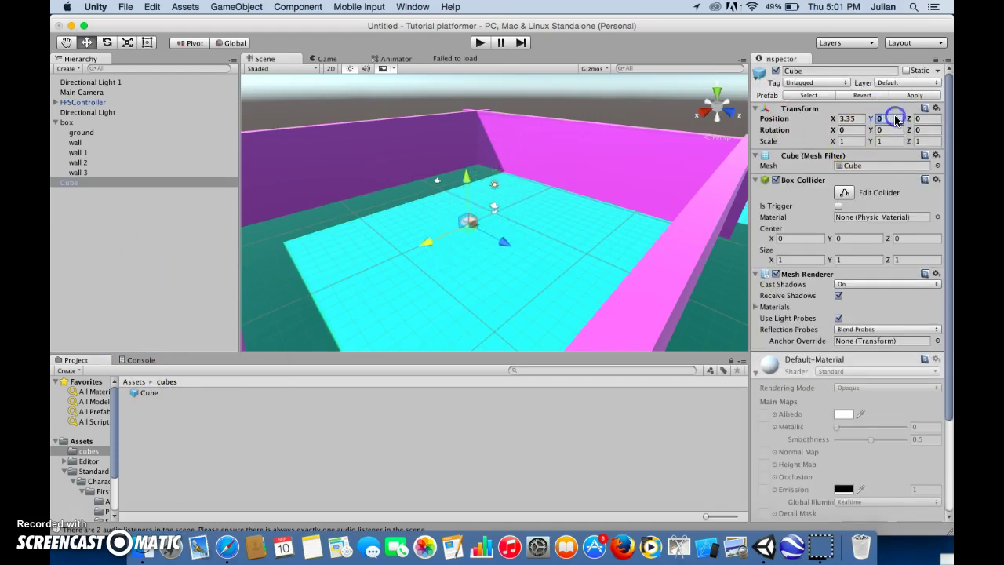
type(".5")
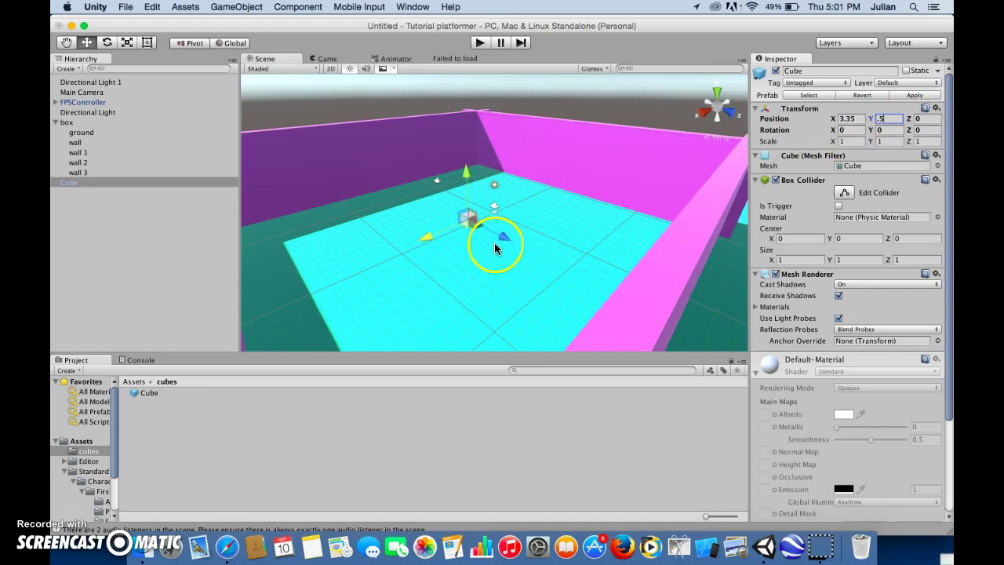
Add a second instance of the Cube prefab to the scene and delete it again.
left_click_drag(141, 401, 105, 287)
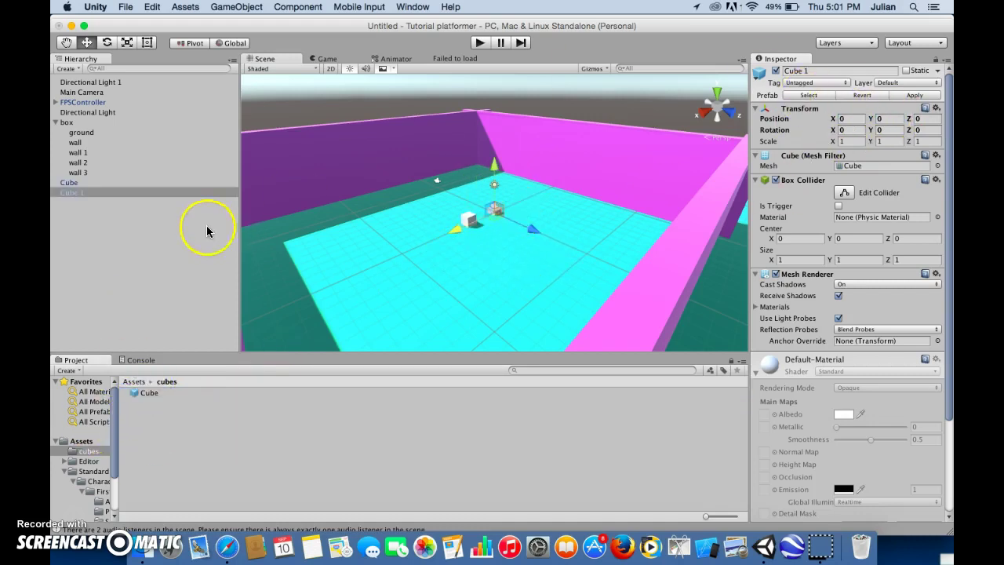
right_click(139, 192)
left_click(167, 250)
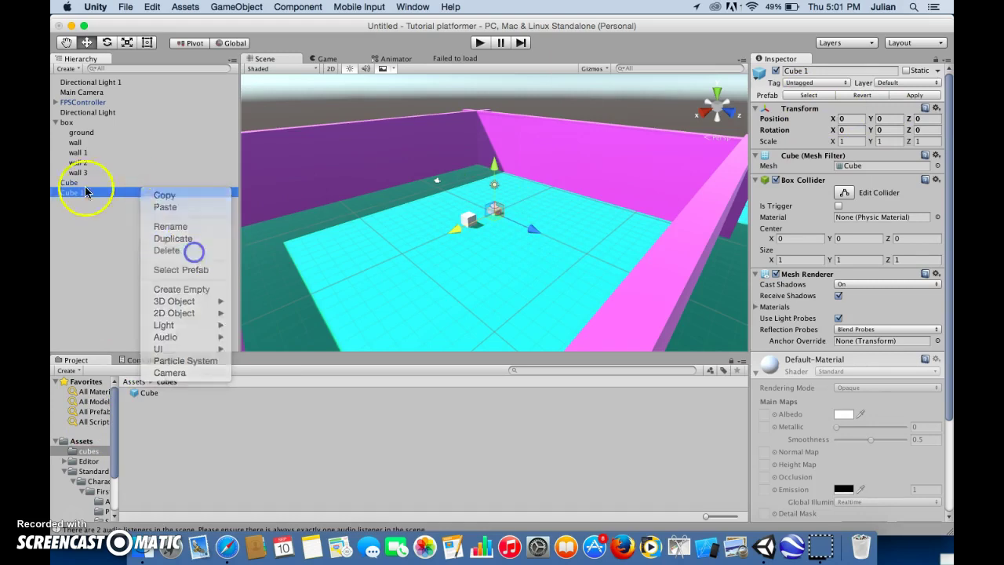
Delete the remaining Cube instance from the scene, keeping its prefab in the cubes folder.
right_click(76, 182)
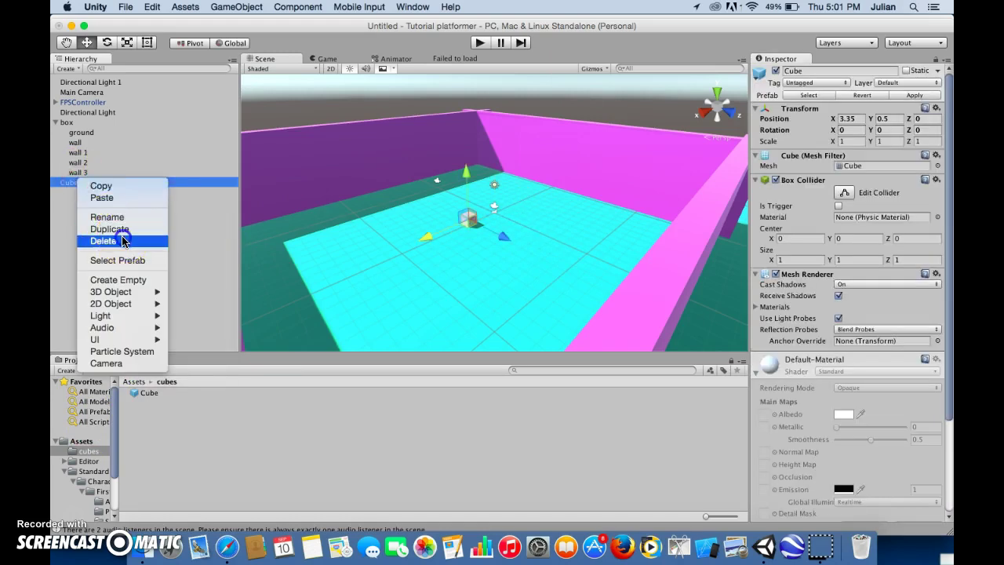
left_click(121, 241)
left_click(75, 110)
left_click(81, 205)
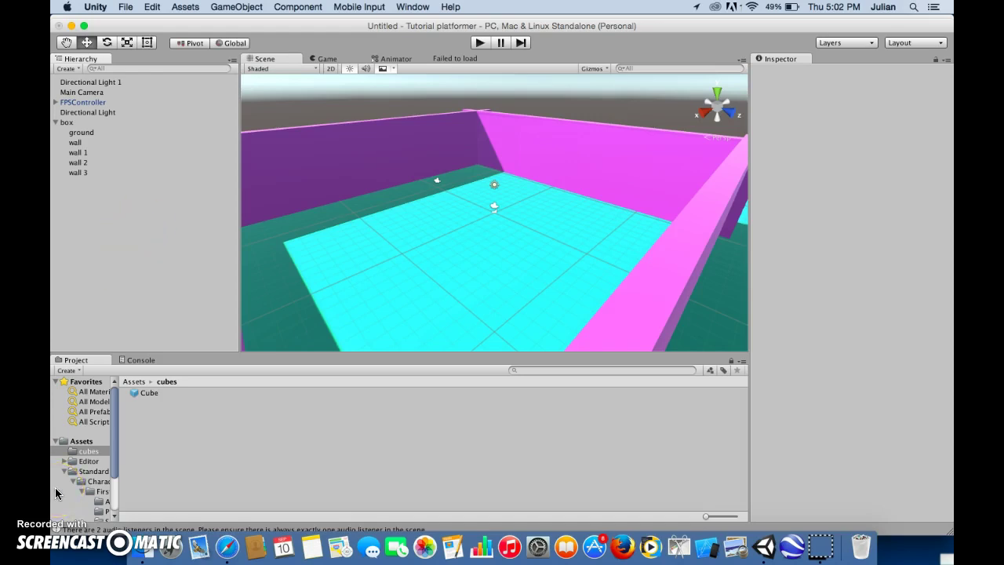
scroll(422, 282, "down", 10)
scroll(424, 285, "up", 10)
left_click(408, 306)
scroll(408, 307, "up", 6)
scroll(408, 307, "down", 5)
left_click(447, 309)
left_click(673, 319)
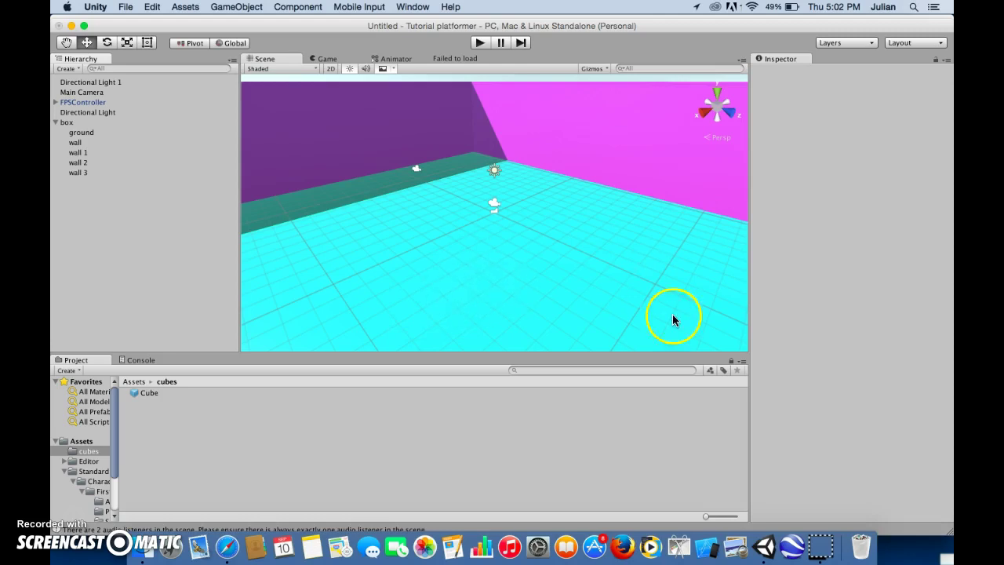
Collapse the box group and save it as a prefab in the cubes folder.
scroll(527, 285, "down", 10)
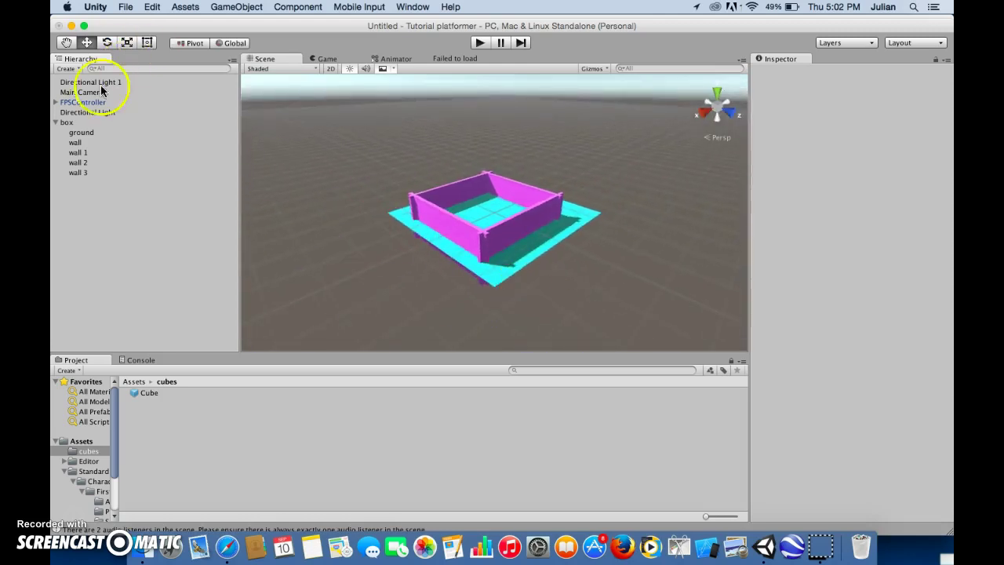
left_click(56, 122)
left_click_drag(67, 122, 186, 426)
Add a second instance of the box prefab to the scene and raise it above the original to 21 in Y.
left_click_drag(149, 392, 168, 293)
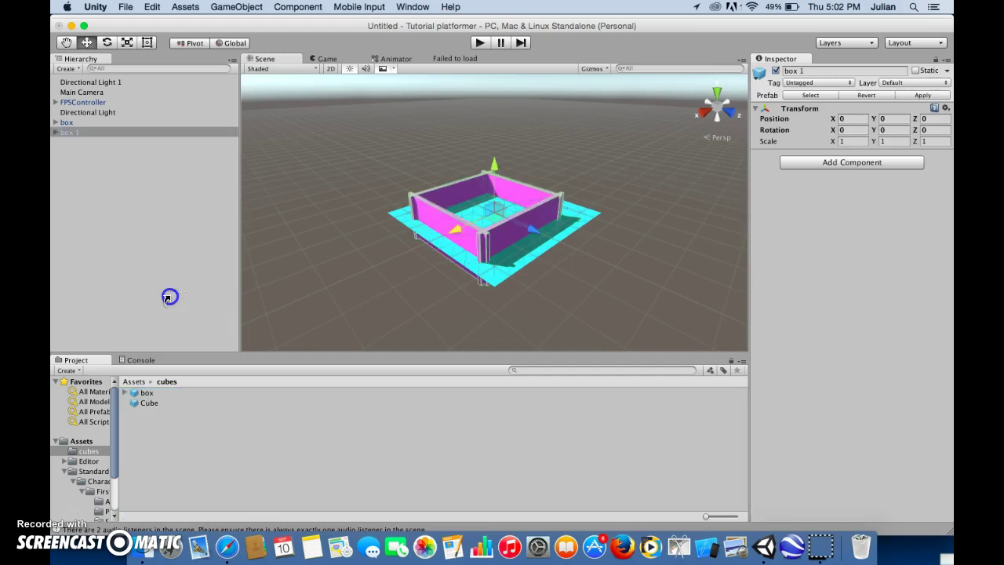
left_click_drag(495, 169, 499, 112)
scroll(545, 166, "up", 3)
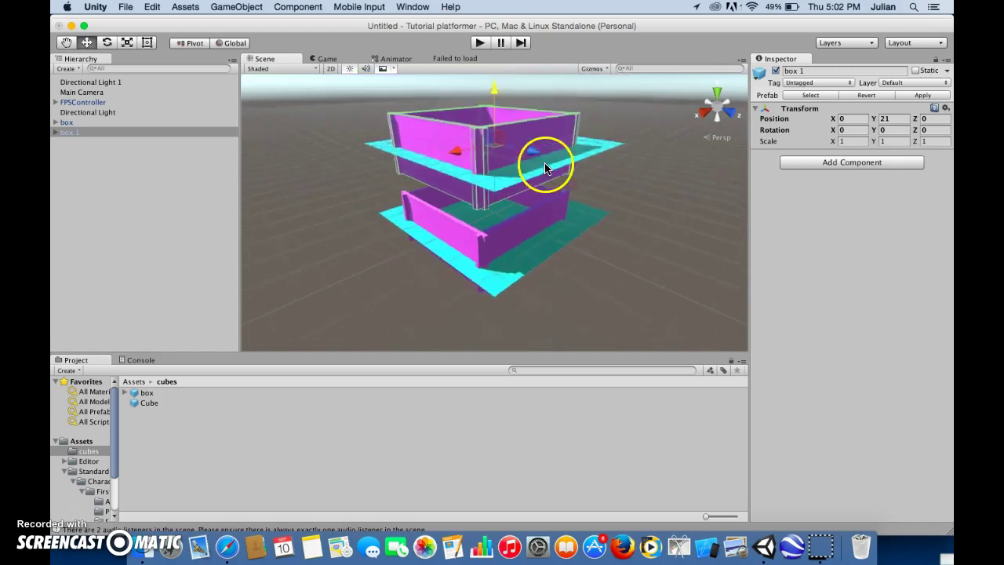
Delete the raised copy of the box from the scene, keeping the original box.
scroll(545, 167, "down", 2)
right_click(123, 132)
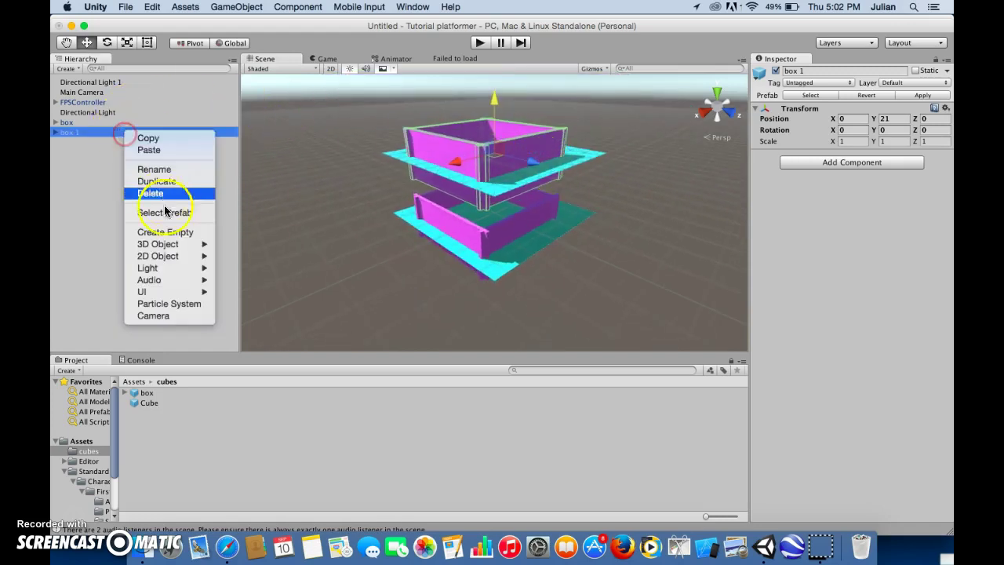
left_click(163, 193)
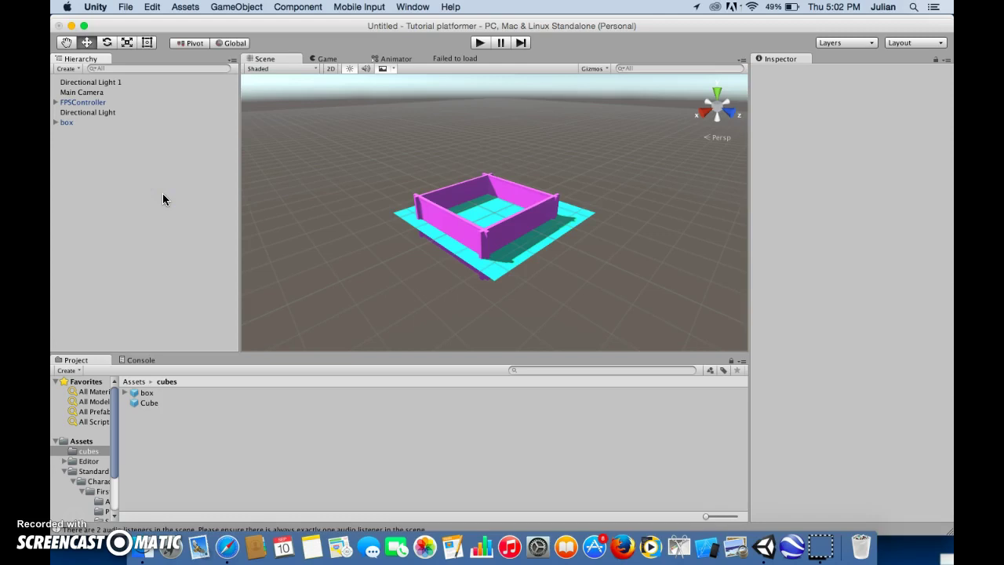